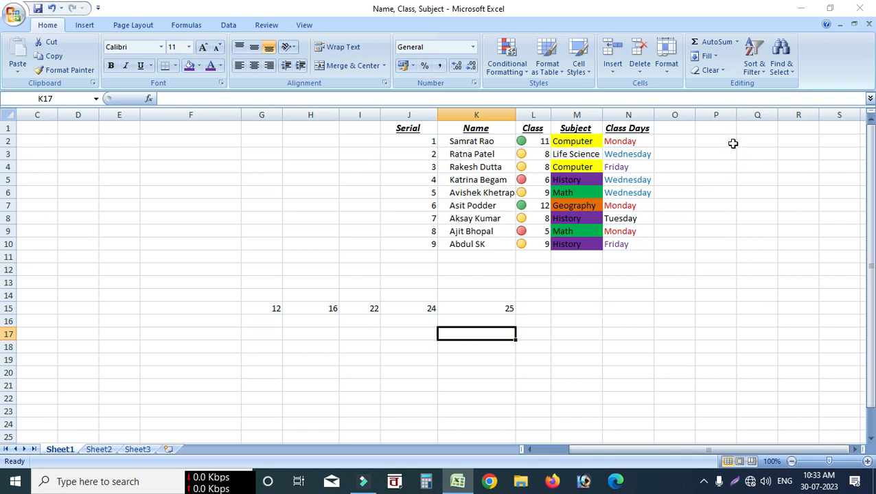
click(761, 72)
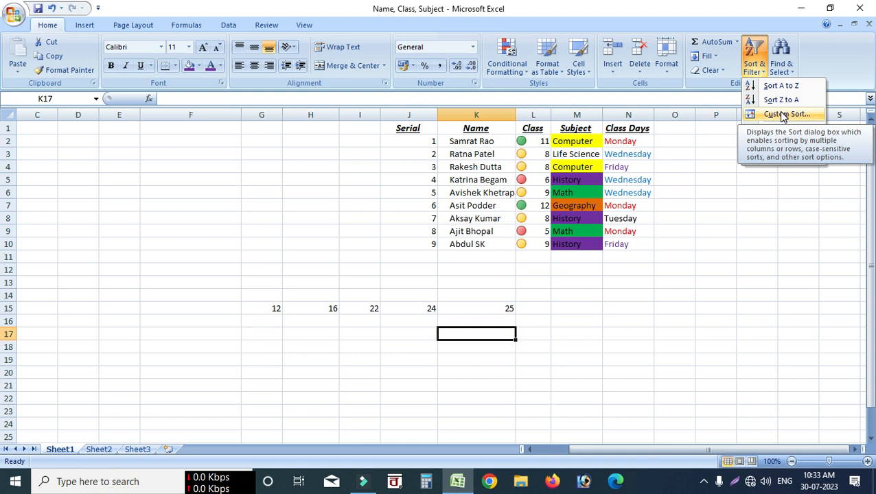
click(737, 183)
click(648, 297)
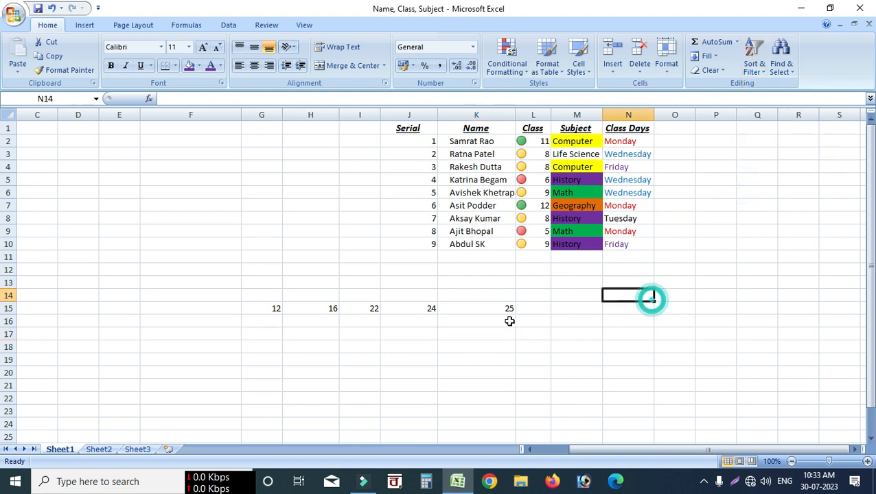
click(505, 311)
click(363, 230)
click(527, 311)
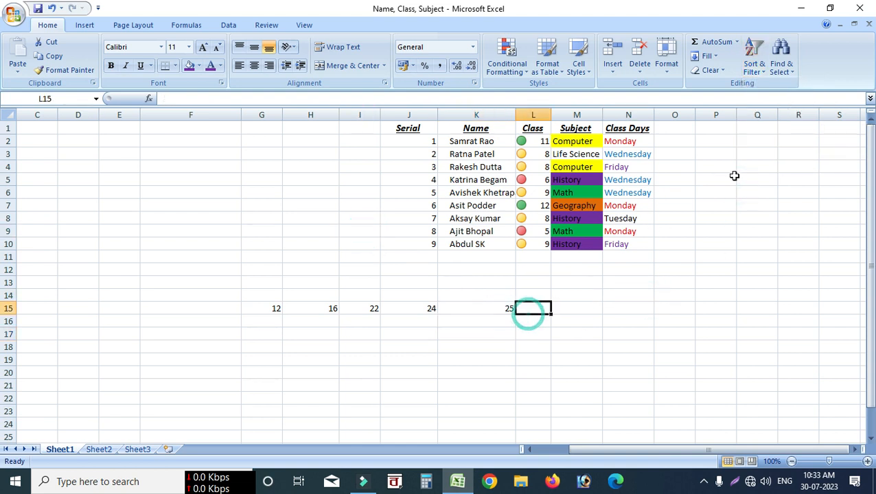
click(753, 67)
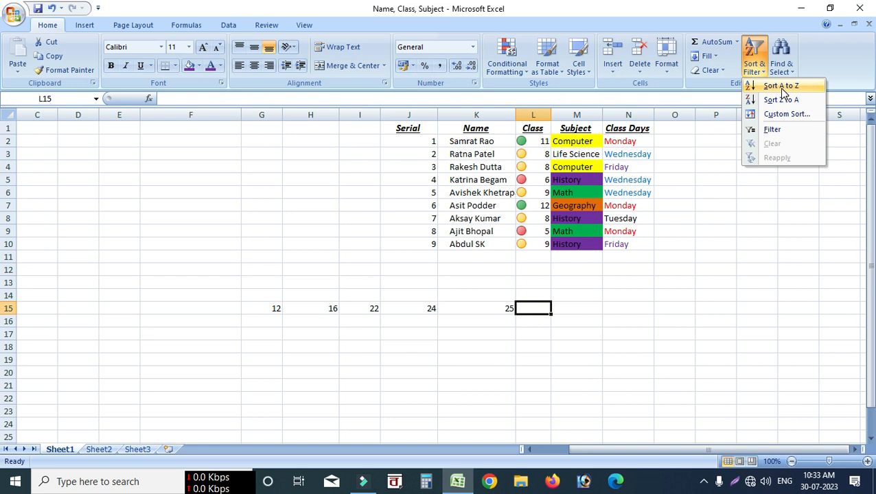
click(671, 343)
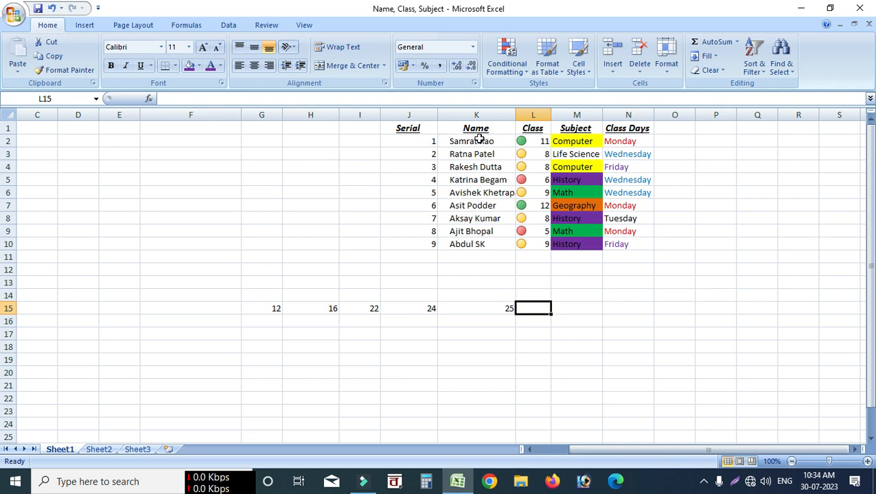
Sort the names in K2:K10 from A to Z, expanding the selection to the adjacent columns
drag(483, 141, 488, 247)
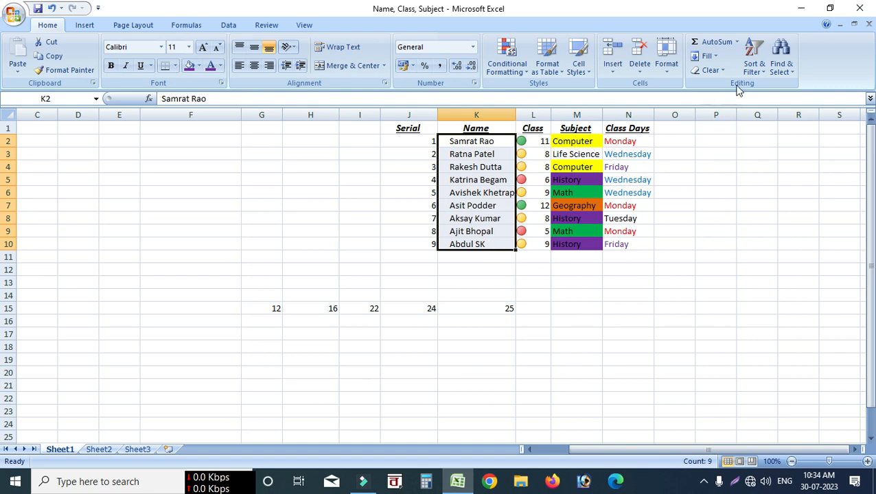
click(754, 64)
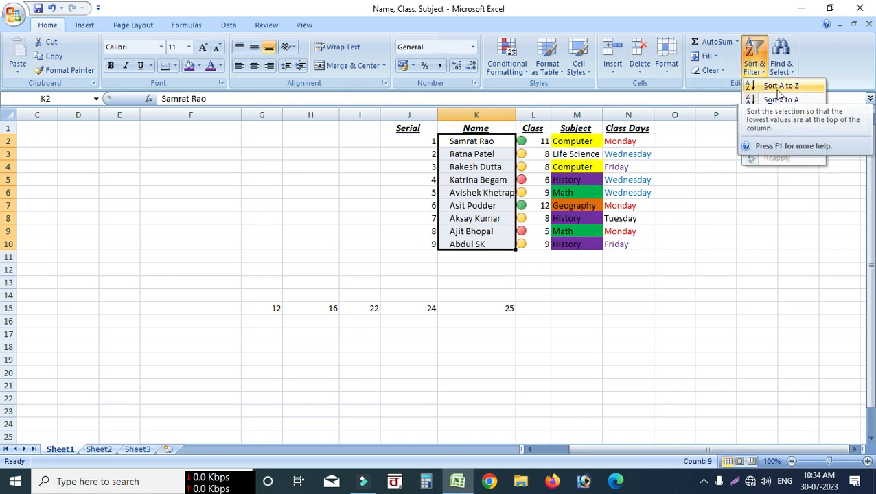
click(789, 86)
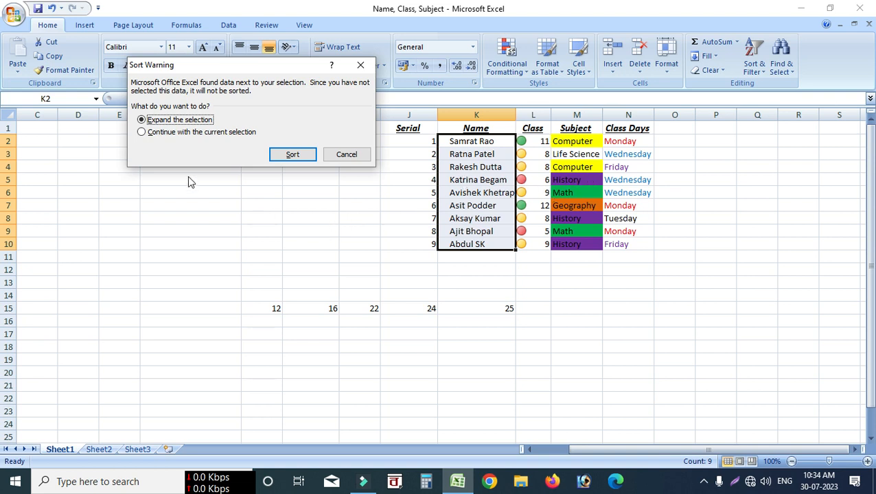
click(294, 157)
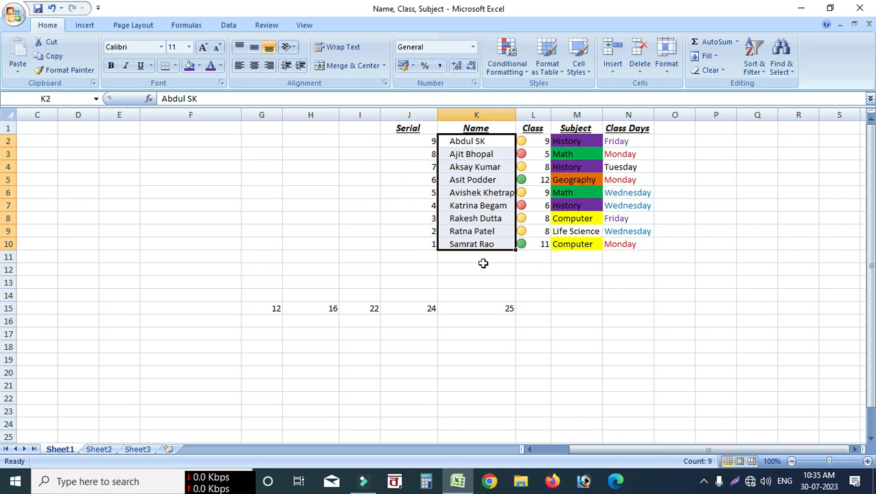
Sort the table by the Name column from Z to A, expanding the selection to the adjacent data
click(752, 71)
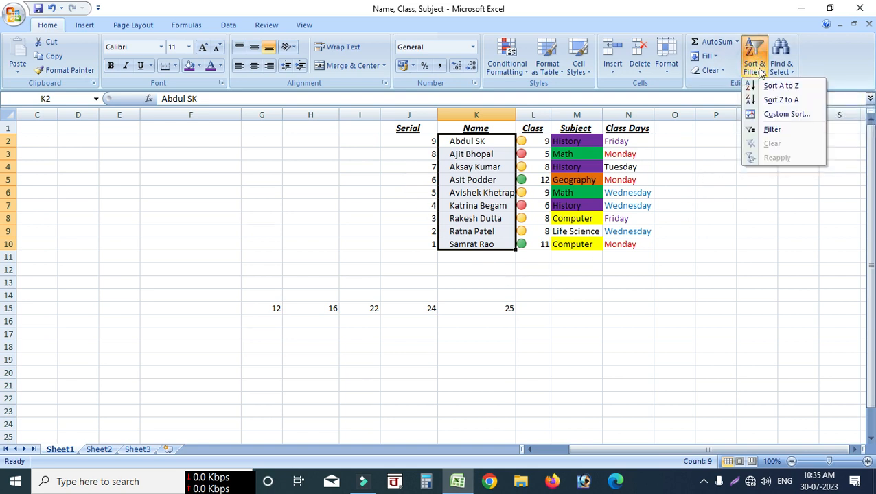
click(779, 101)
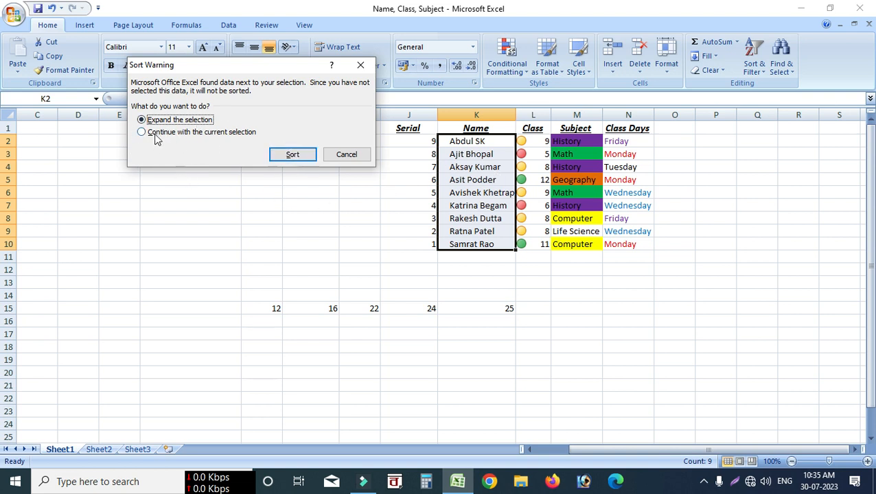
click(293, 156)
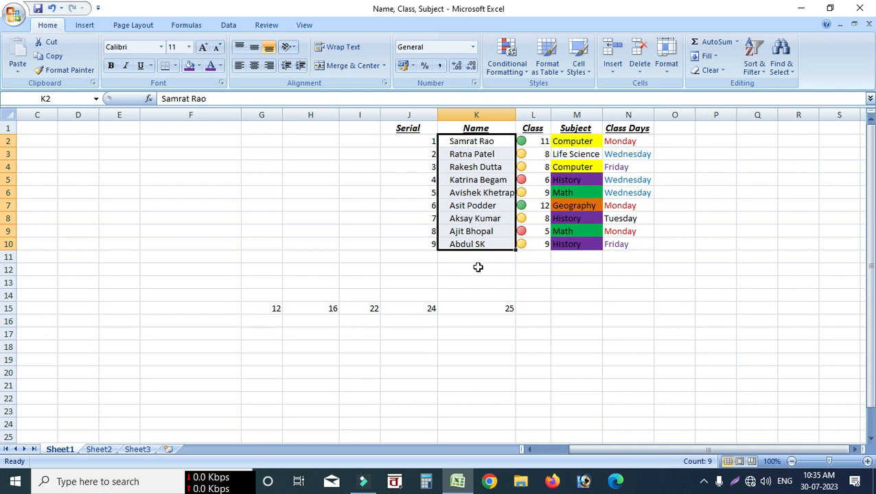
click(604, 313)
click(753, 59)
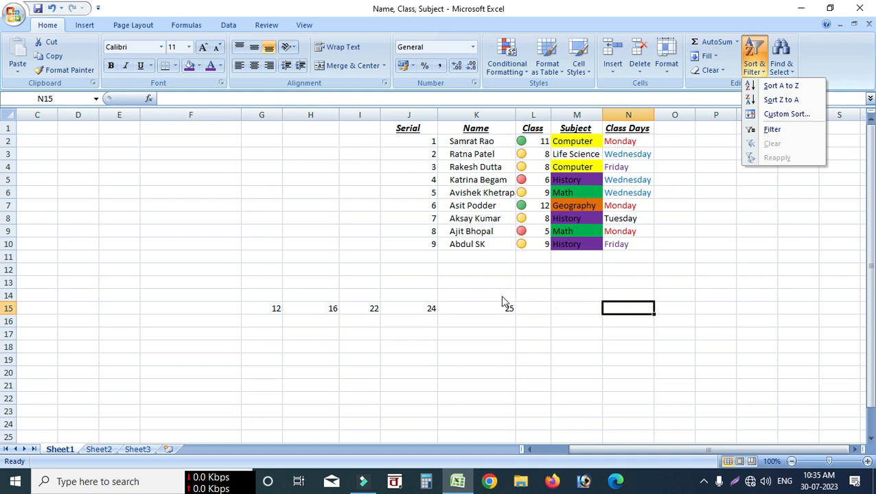
click(528, 301)
click(409, 294)
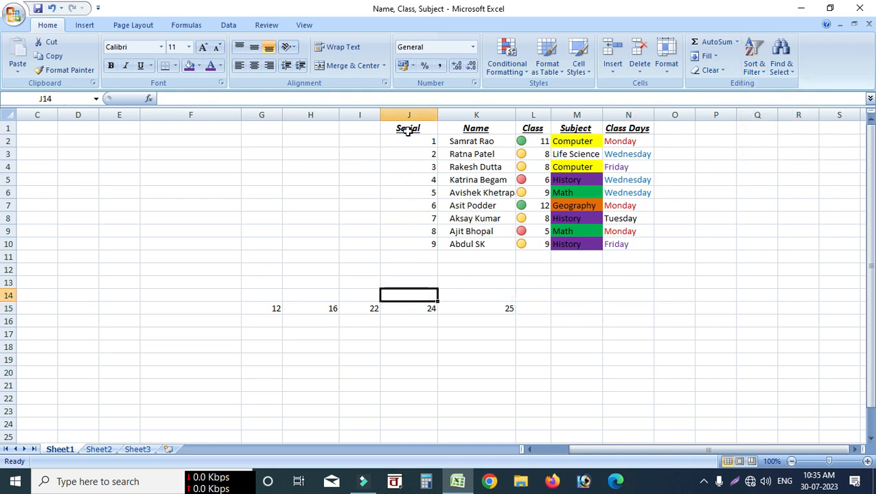
Examine the custom sort settings and orientation options for the table J1:N10, and leave without sorting
drag(404, 129, 628, 248)
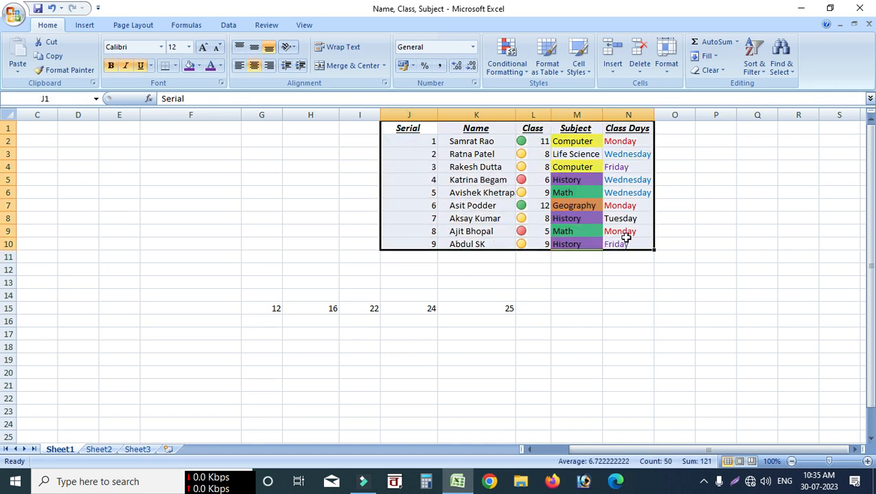
click(753, 63)
click(786, 114)
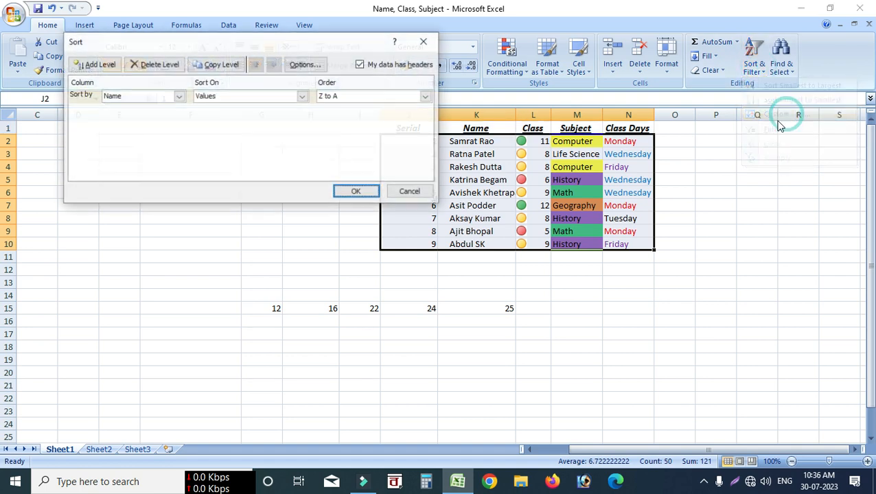
drag(232, 46, 196, 33)
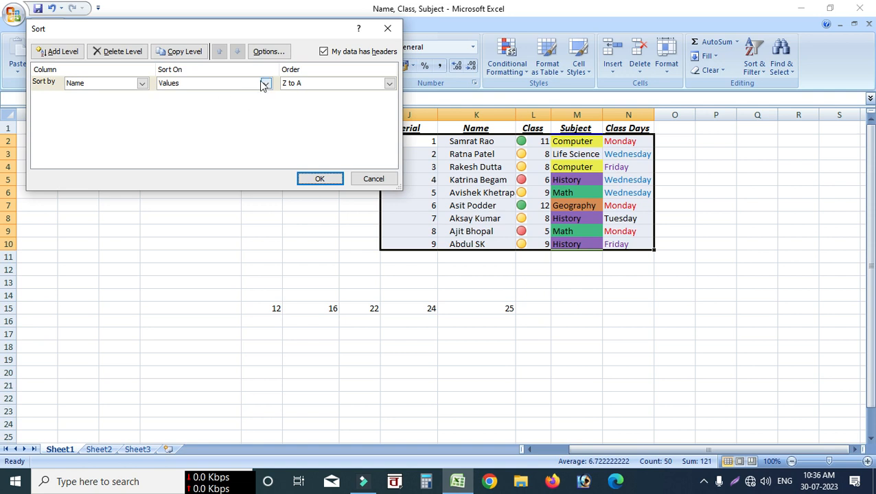
click(268, 53)
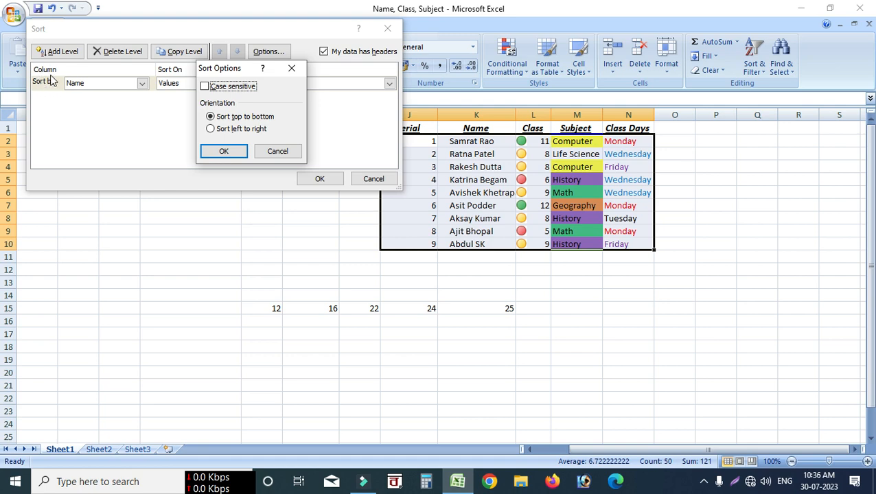
click(291, 68)
click(385, 27)
drag(454, 141, 466, 245)
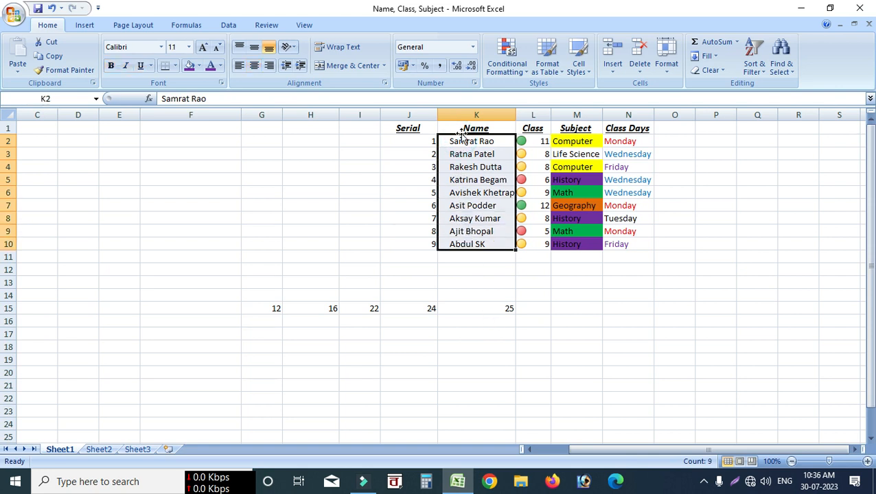
click(457, 283)
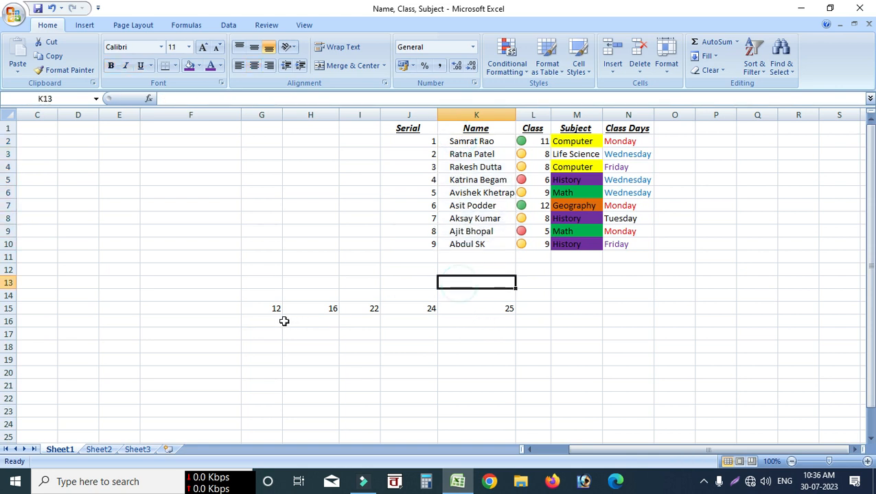
drag(277, 309, 496, 308)
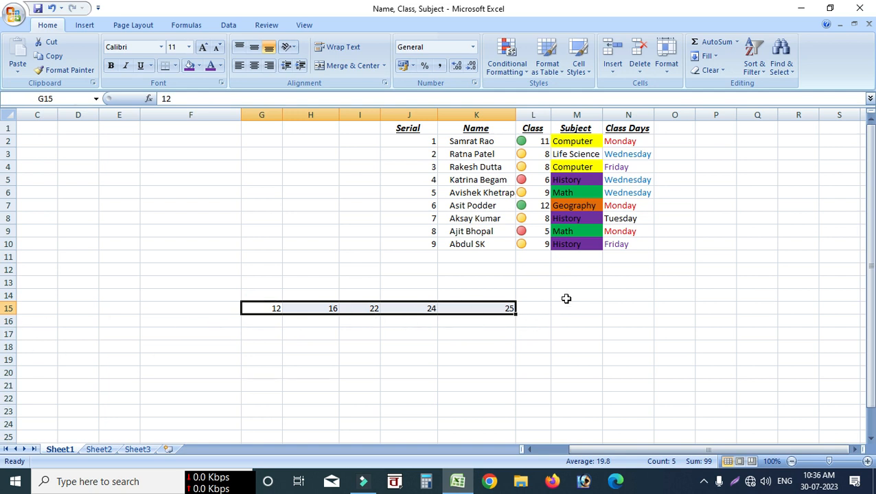
click(416, 358)
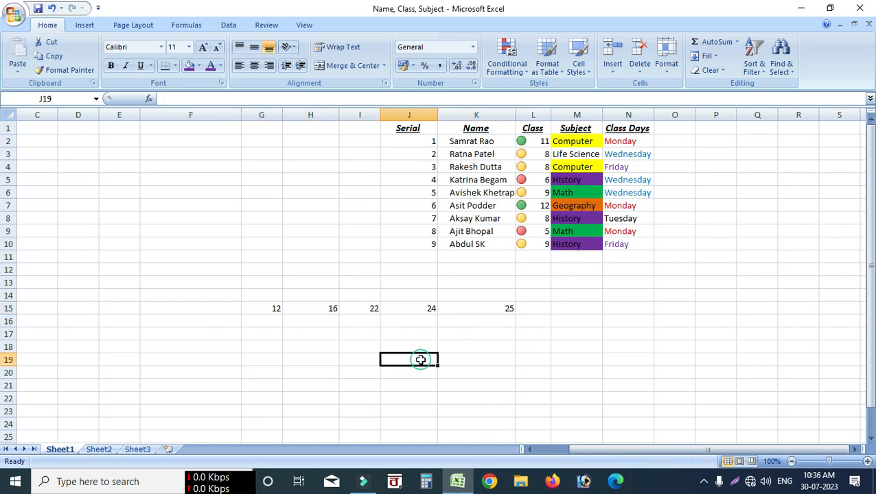
Start a custom sort of the numbers in G15:K15 with the orientation set to Sort left to right
drag(271, 306, 484, 308)
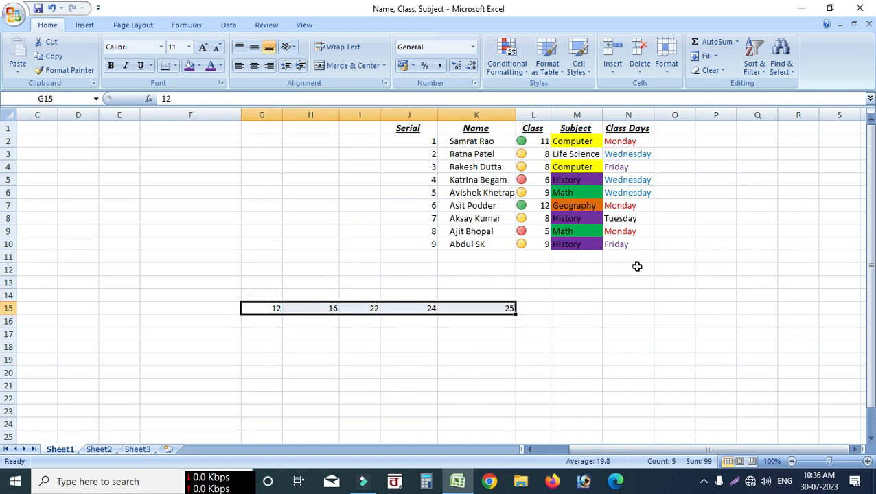
click(759, 74)
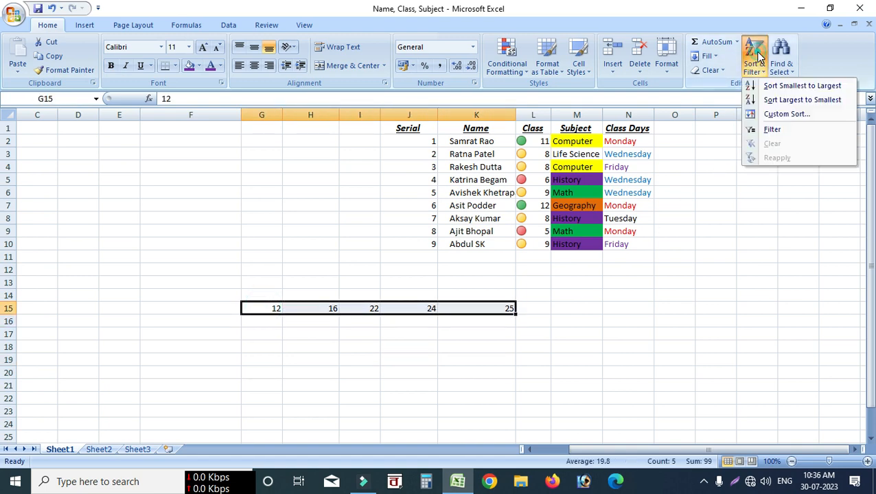
click(778, 111)
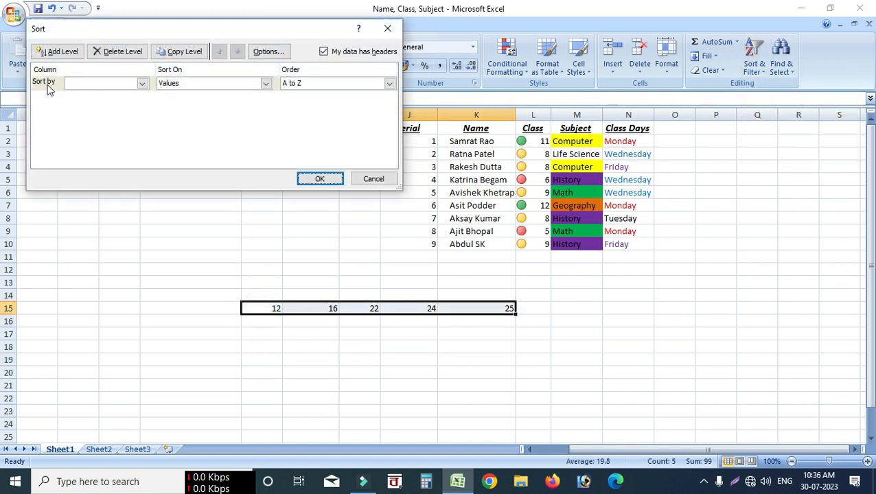
click(268, 51)
click(174, 117)
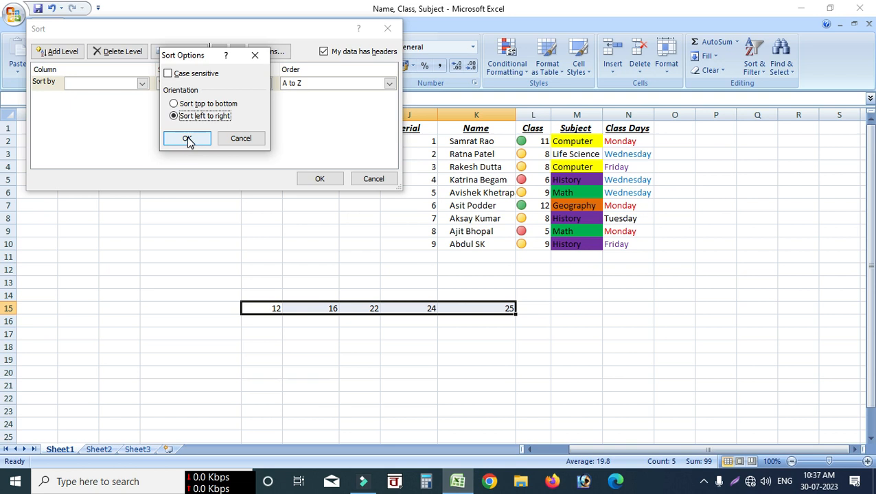
click(184, 140)
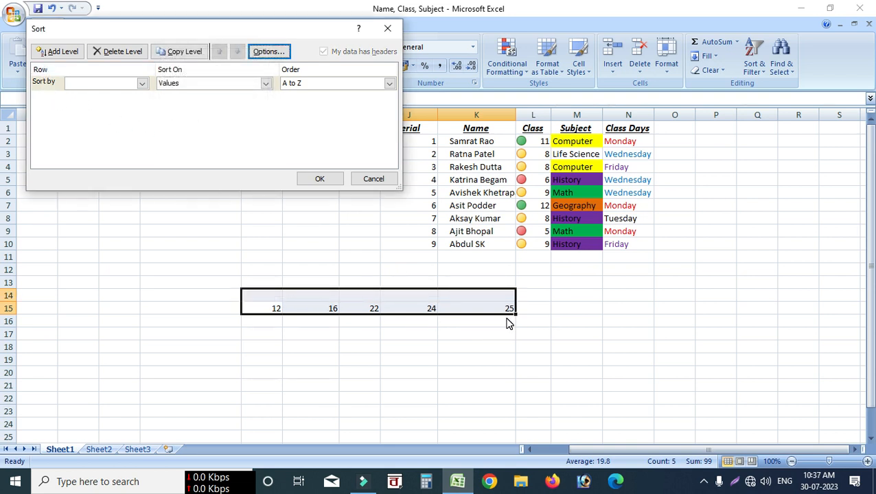
Sort by Row 15 on values, ordered Largest to Smallest, and apply the sort
click(143, 83)
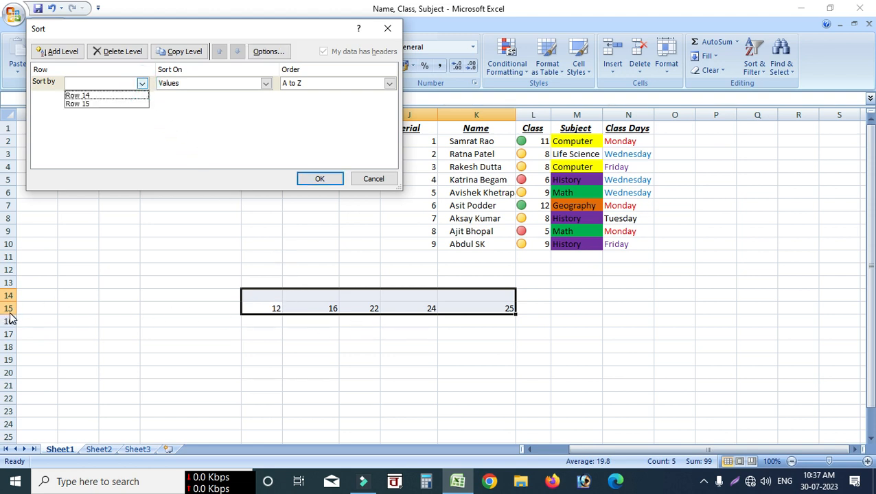
click(100, 104)
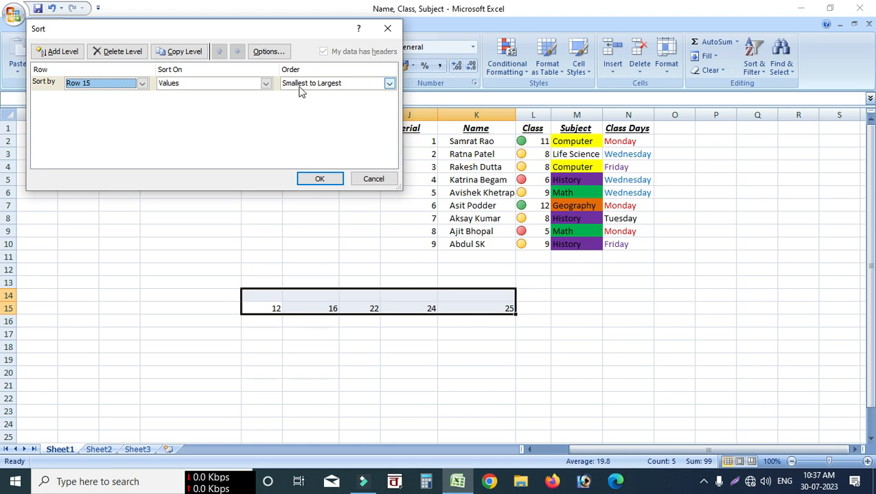
click(389, 84)
click(343, 104)
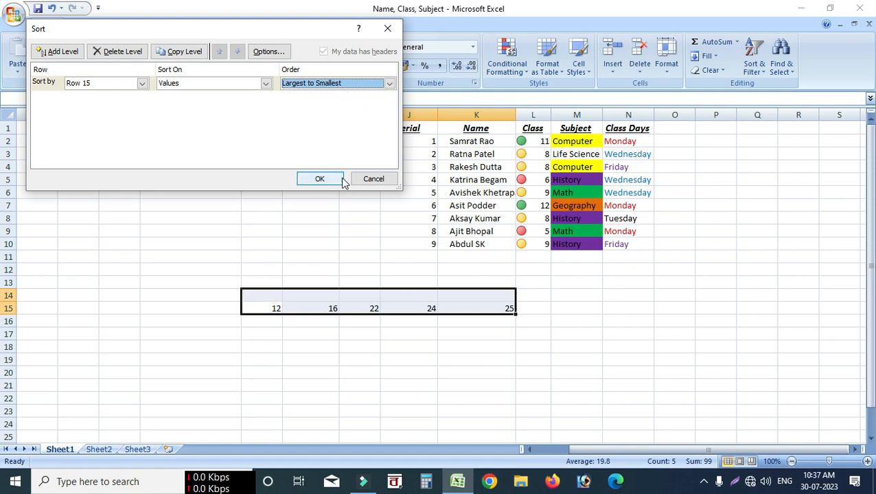
click(320, 179)
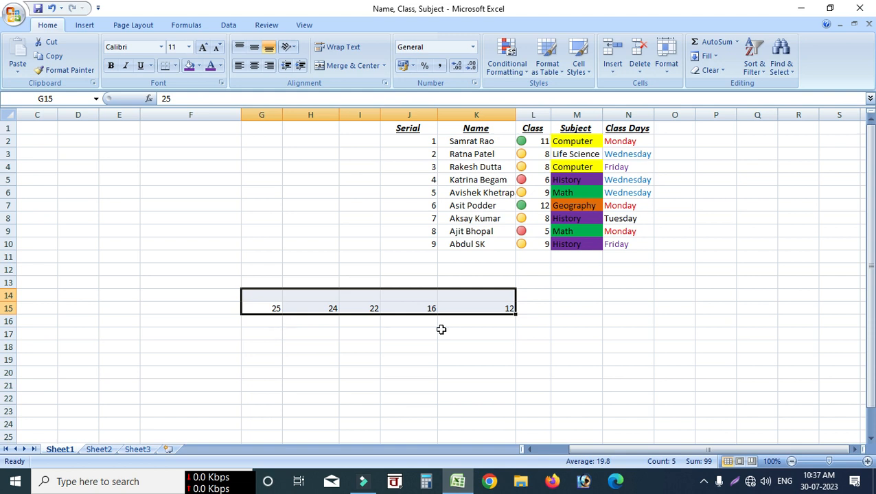
click(555, 311)
drag(493, 141, 500, 237)
click(542, 306)
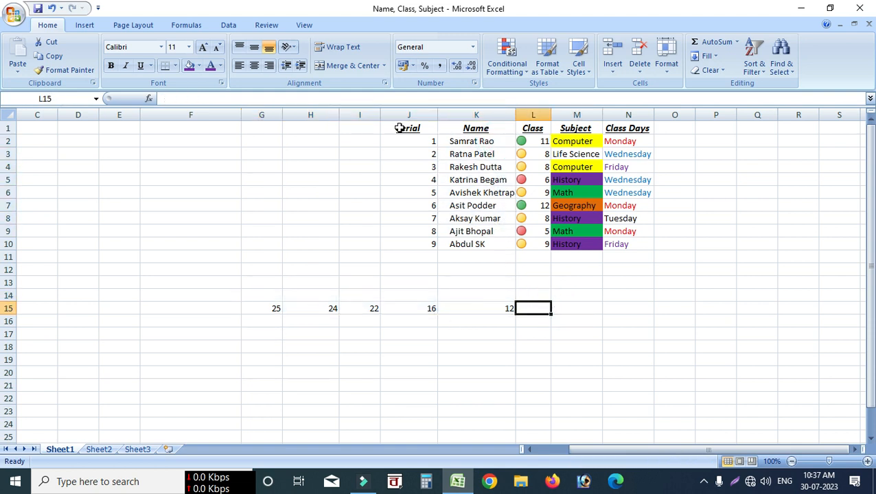
Examine the custom sort orientation, an extra sort level and the row choices for the table J1:N10, and leave without sorting
drag(404, 132, 617, 245)
click(753, 59)
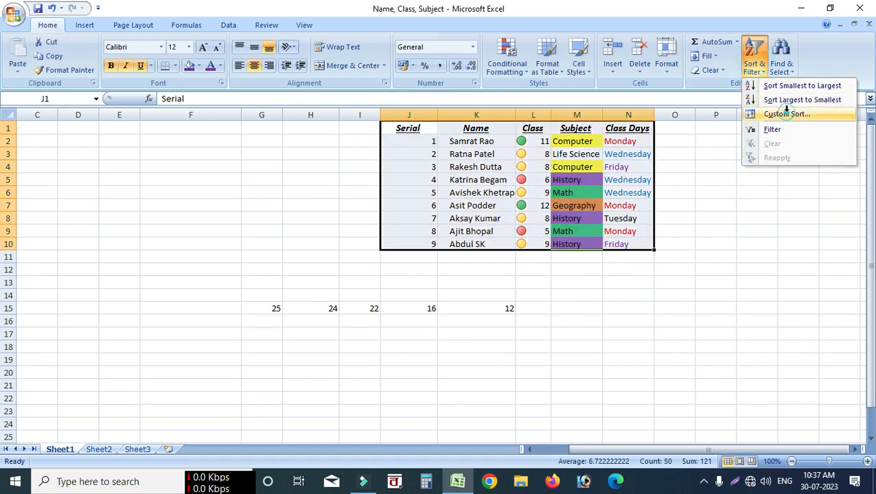
click(779, 111)
click(271, 53)
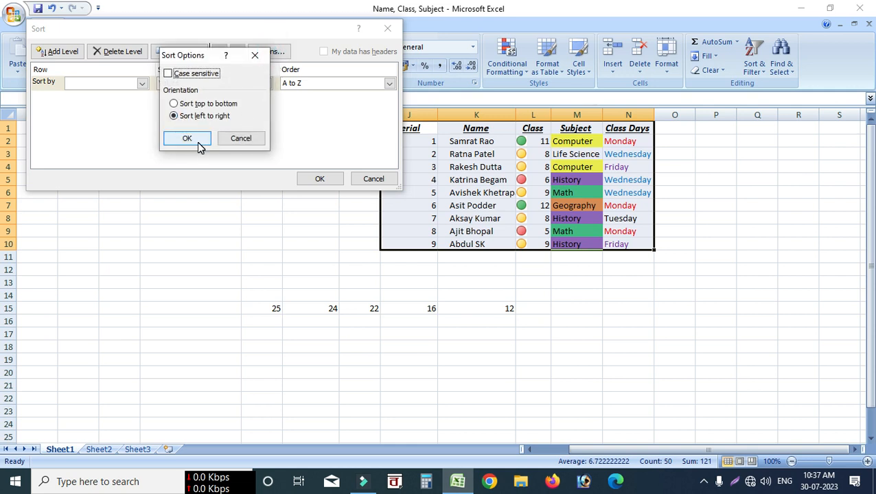
click(247, 139)
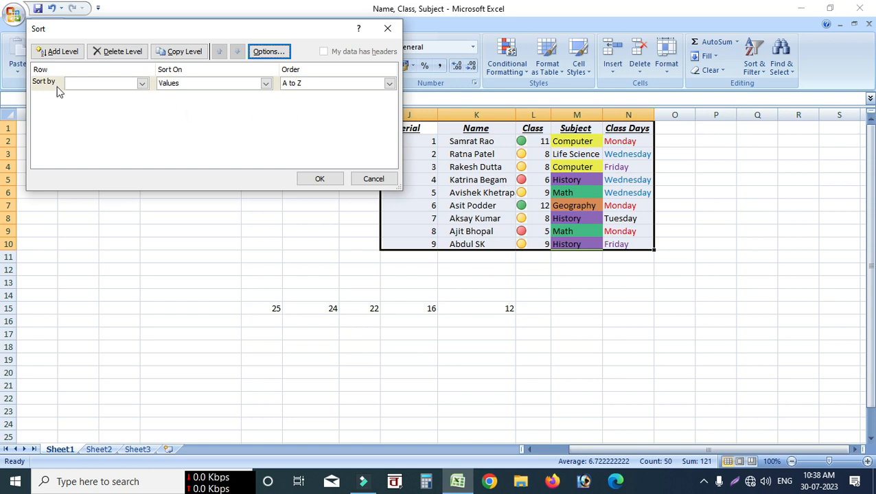
click(61, 53)
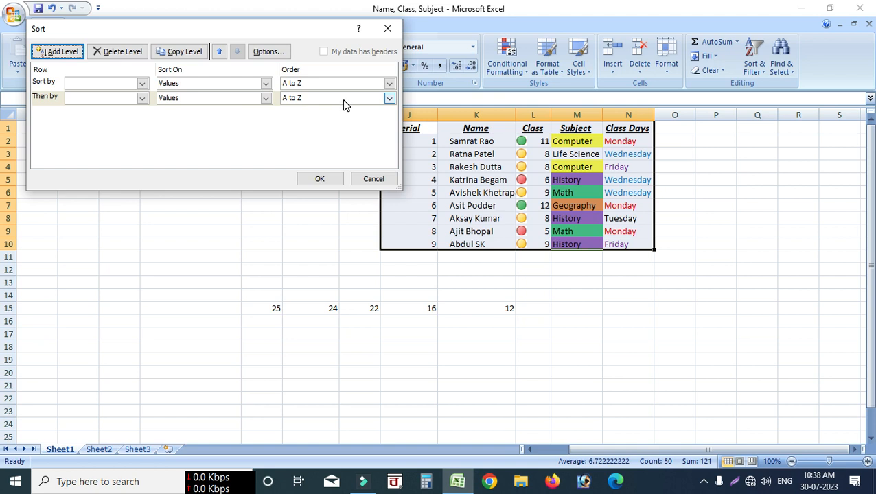
click(142, 83)
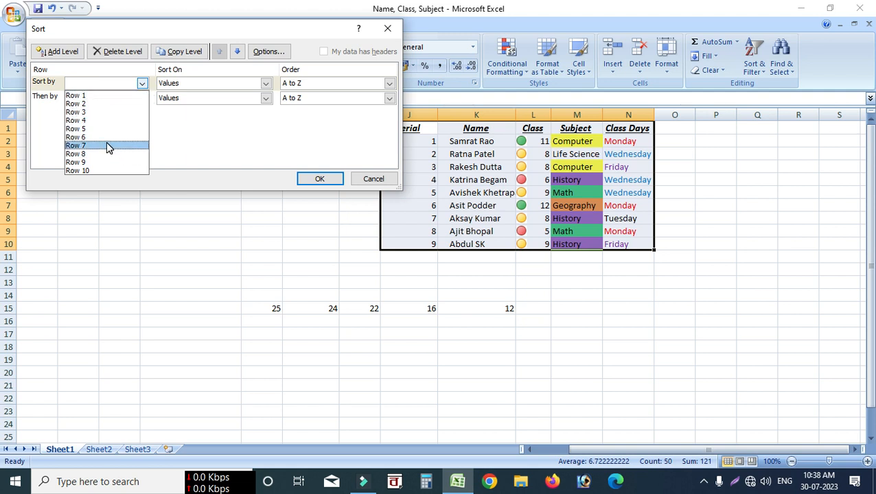
click(388, 32)
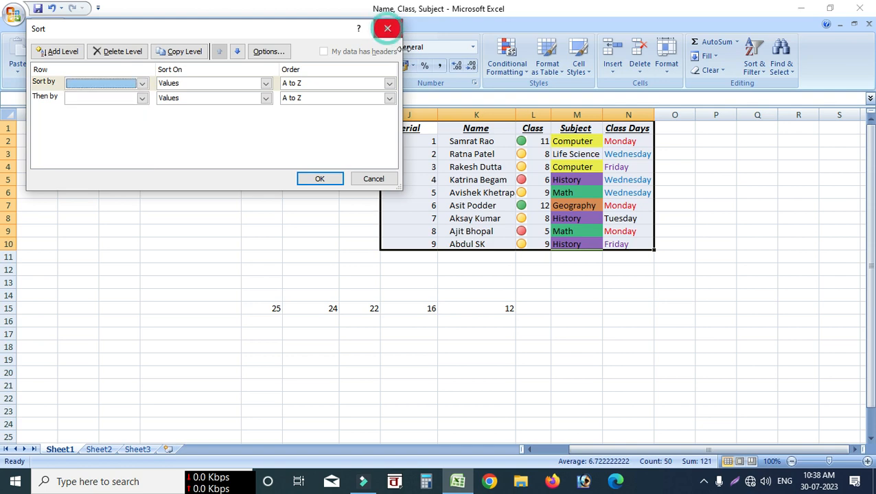
click(389, 28)
click(486, 353)
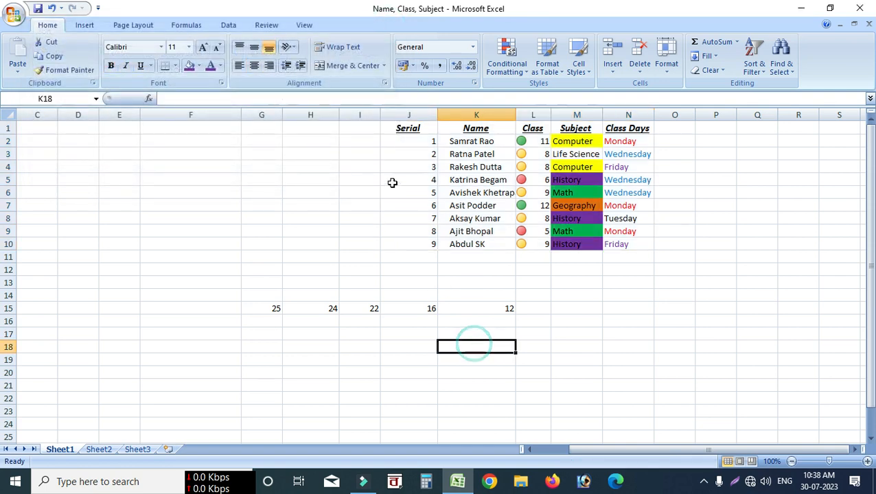
Start a custom sort of the table J1:N10 with the orientation set to Sort top to bottom
drag(406, 127, 618, 247)
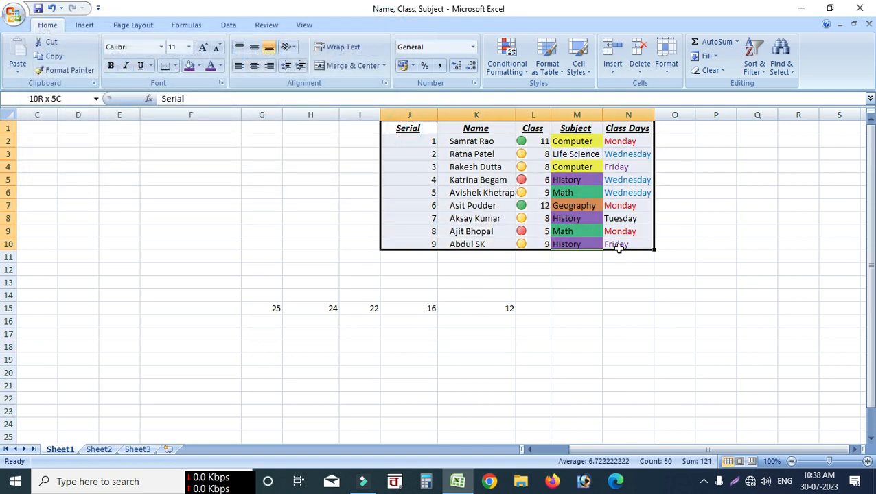
click(755, 65)
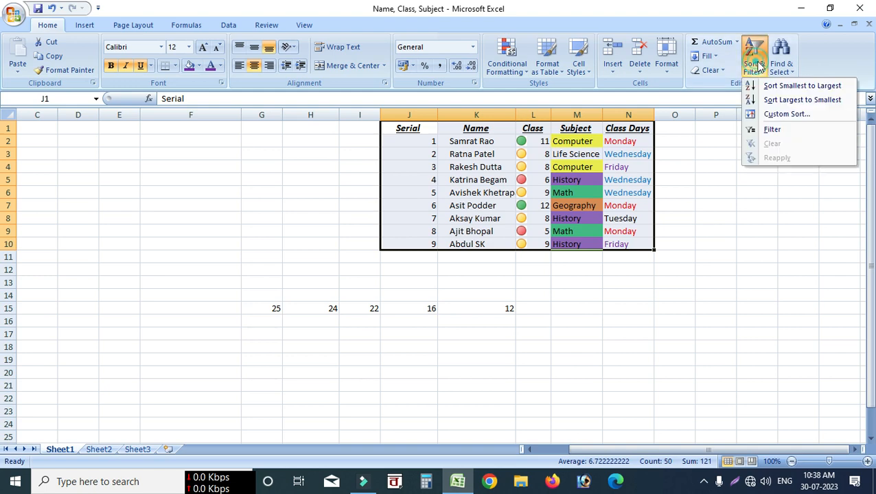
click(778, 114)
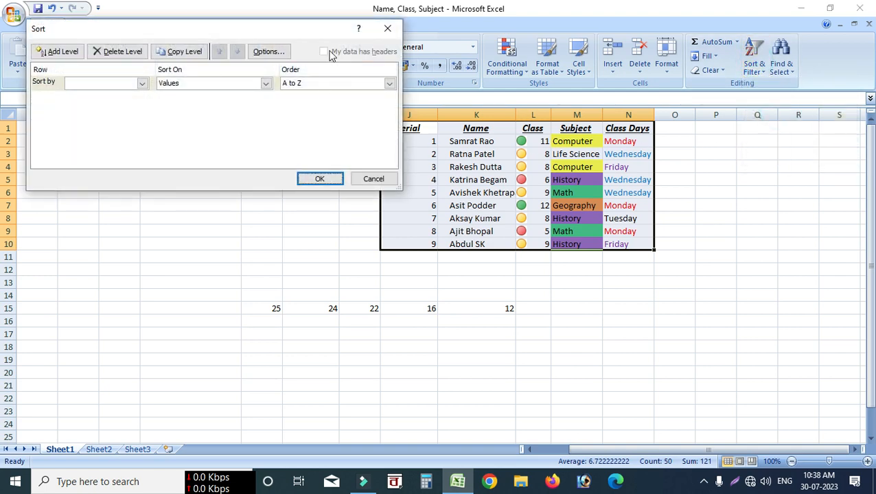
click(278, 53)
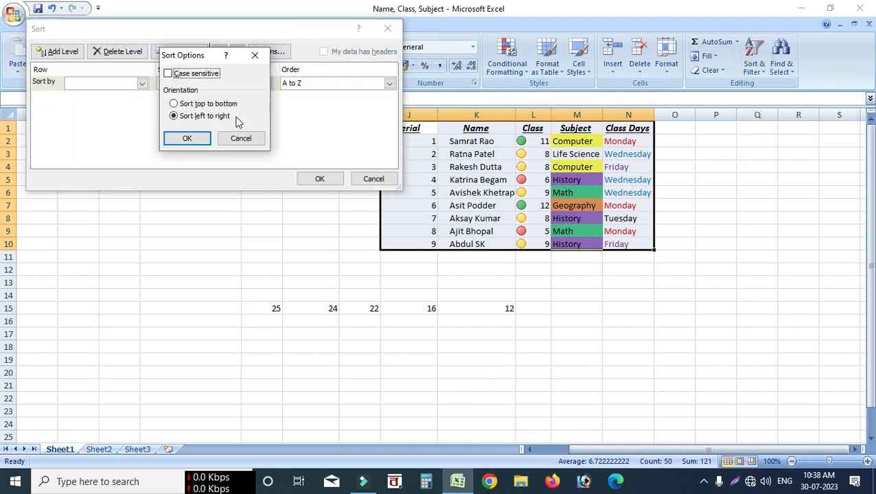
click(247, 139)
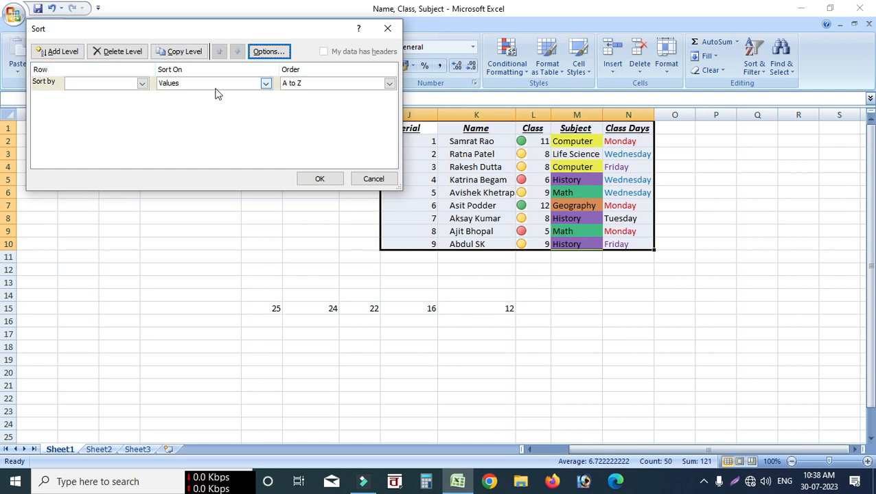
click(276, 52)
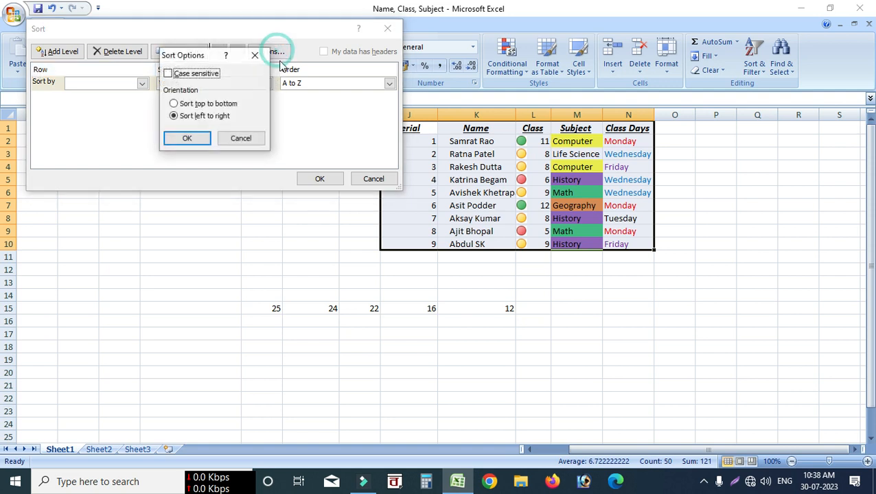
click(174, 105)
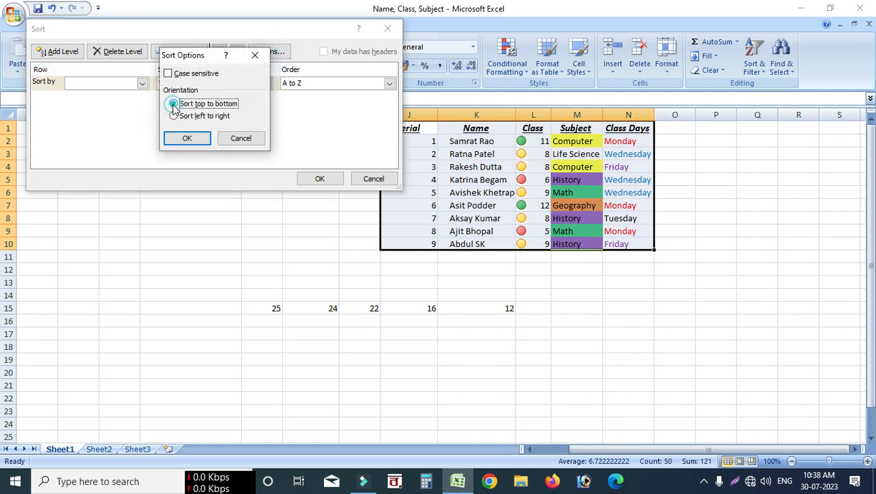
click(194, 141)
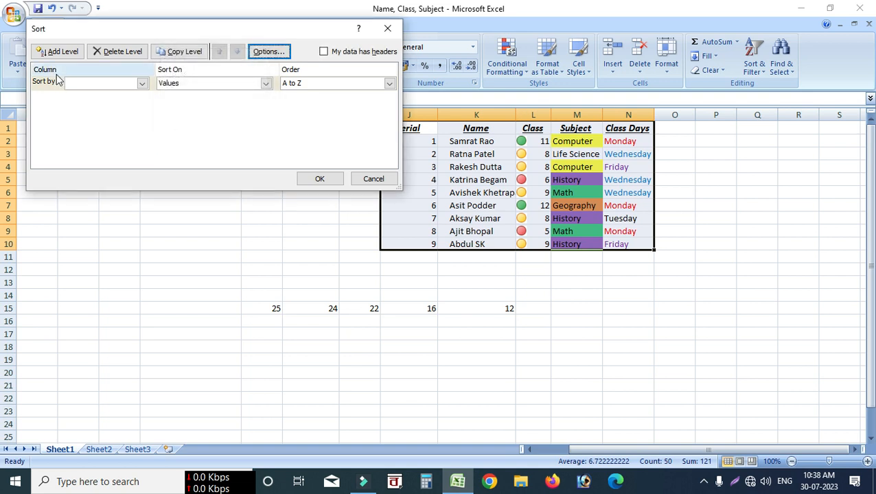
Compare the sort column choices with and without headers, and leave the option "My data has headers" enabled
click(323, 51)
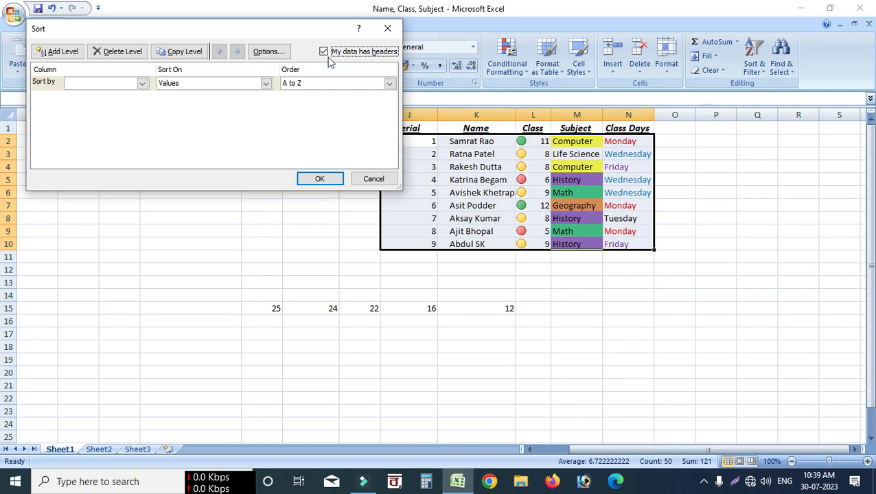
click(142, 83)
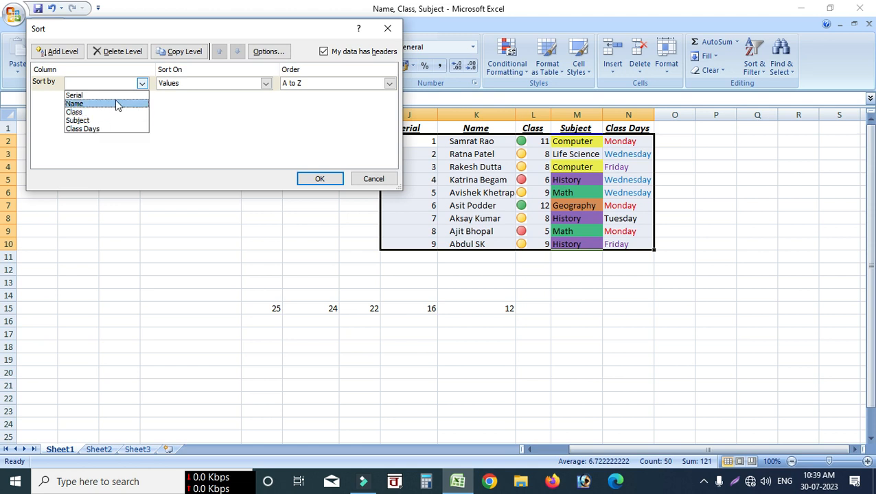
click(321, 53)
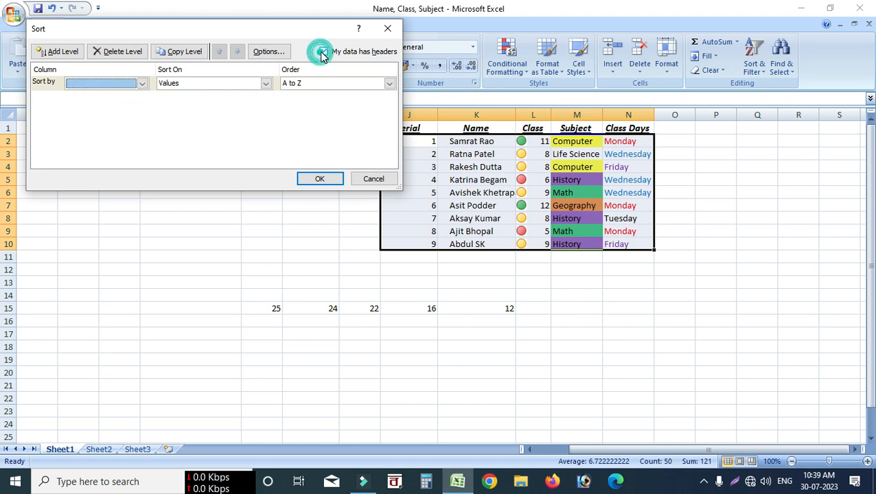
click(321, 53)
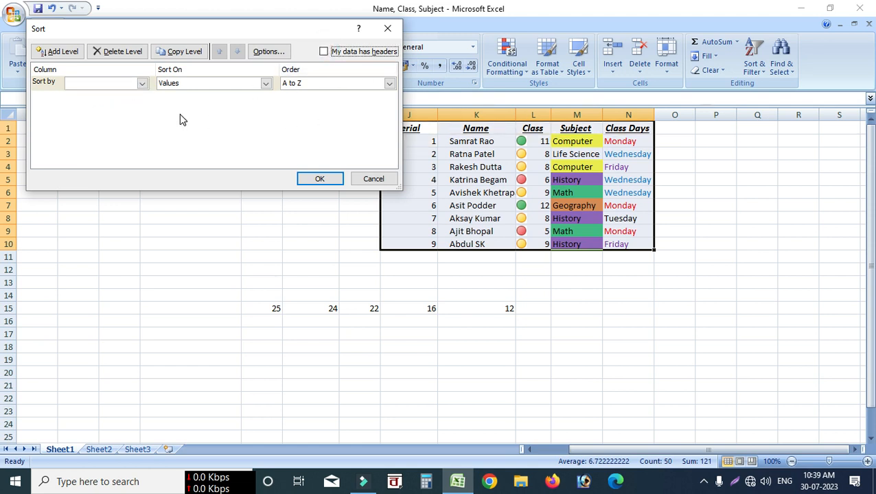
click(142, 83)
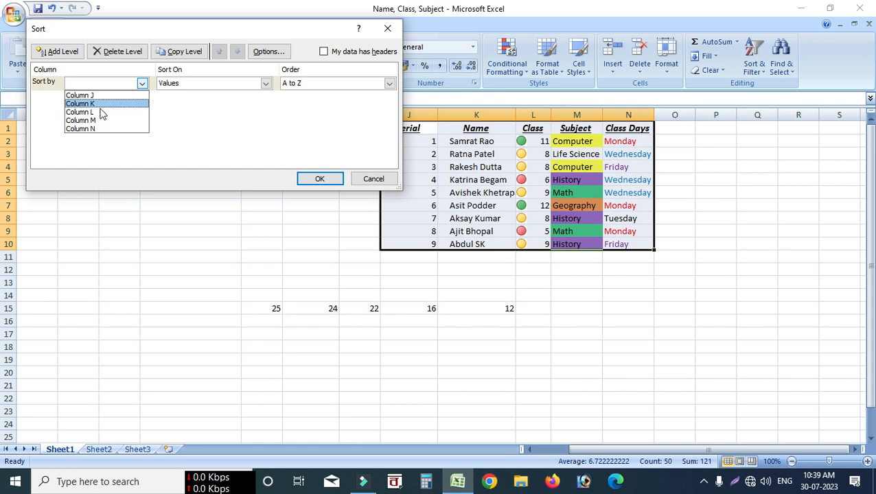
click(323, 55)
click(323, 52)
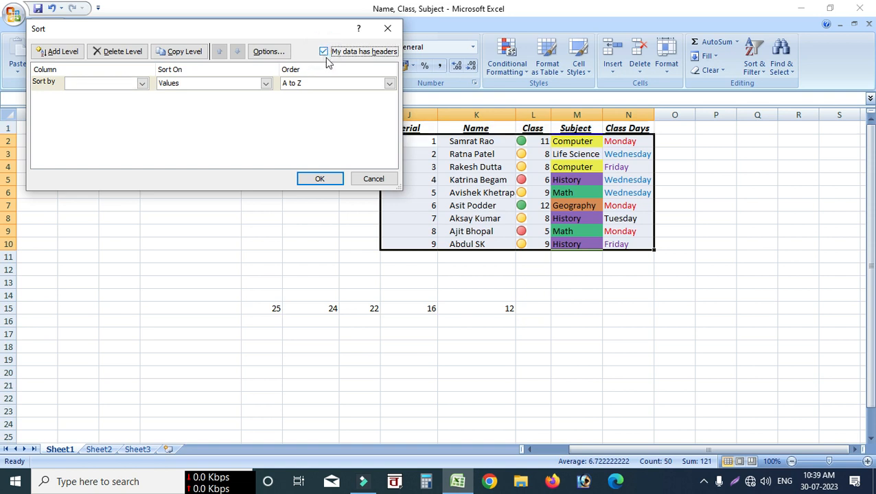
Sort the table by the Serial column on values, ordered Largest to Smallest, and apply the sort
click(142, 83)
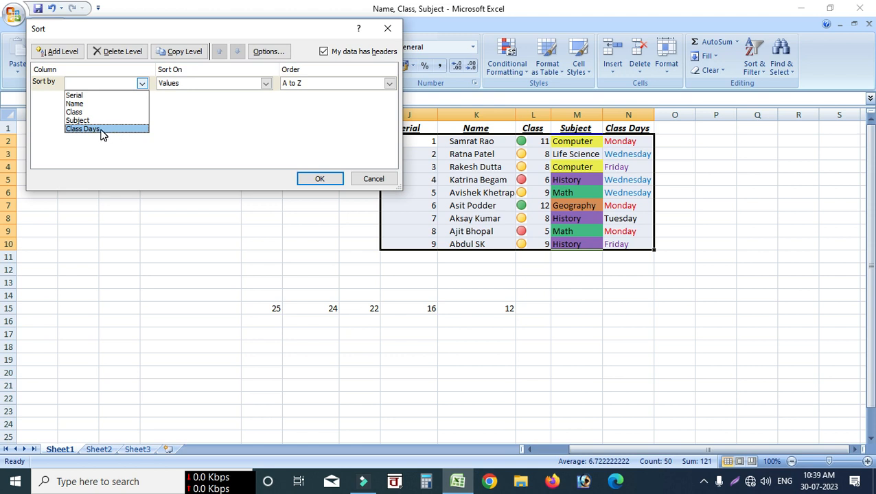
click(113, 97)
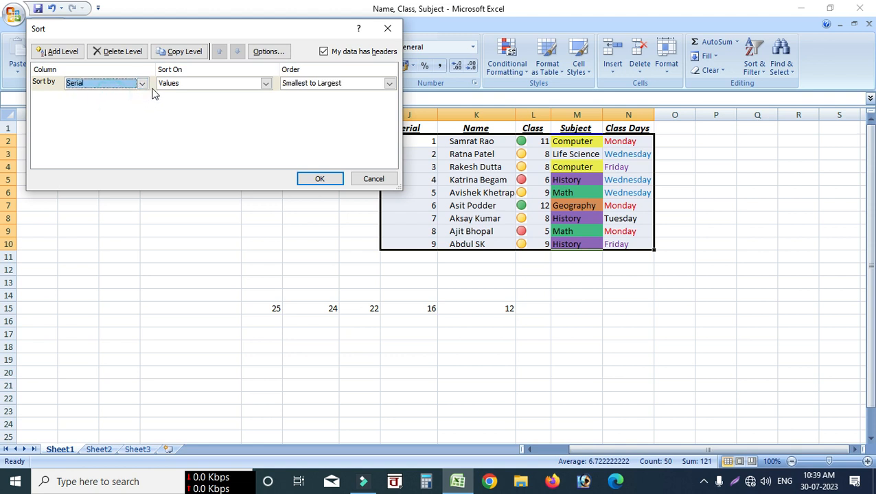
click(266, 84)
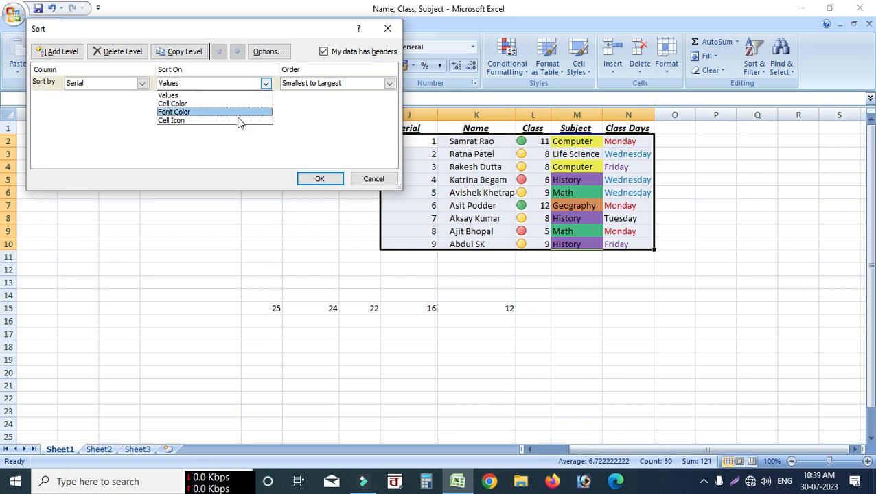
click(190, 96)
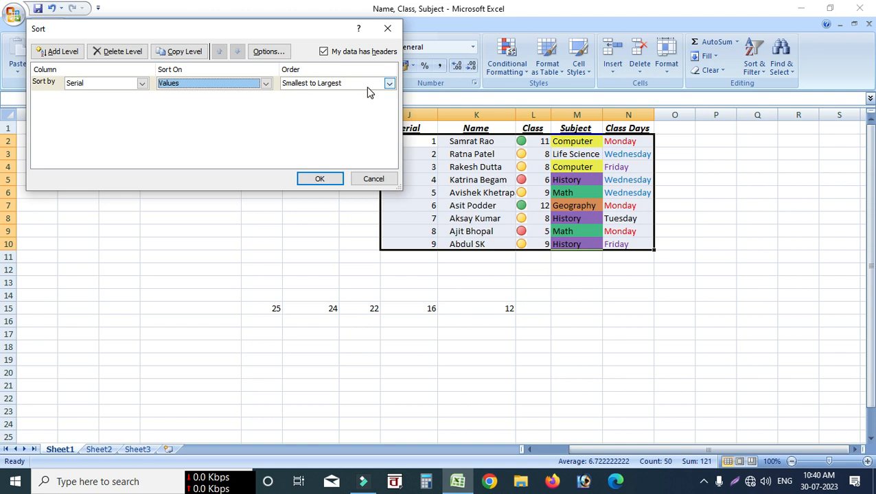
click(390, 83)
click(337, 105)
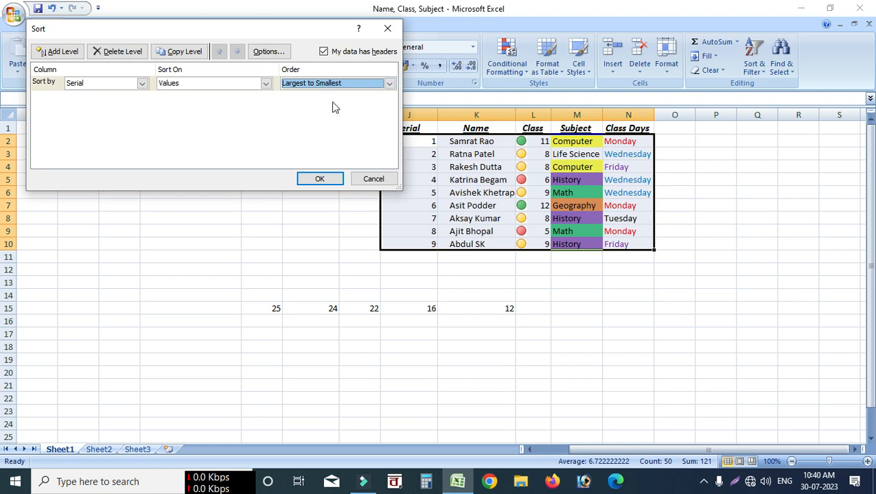
click(320, 179)
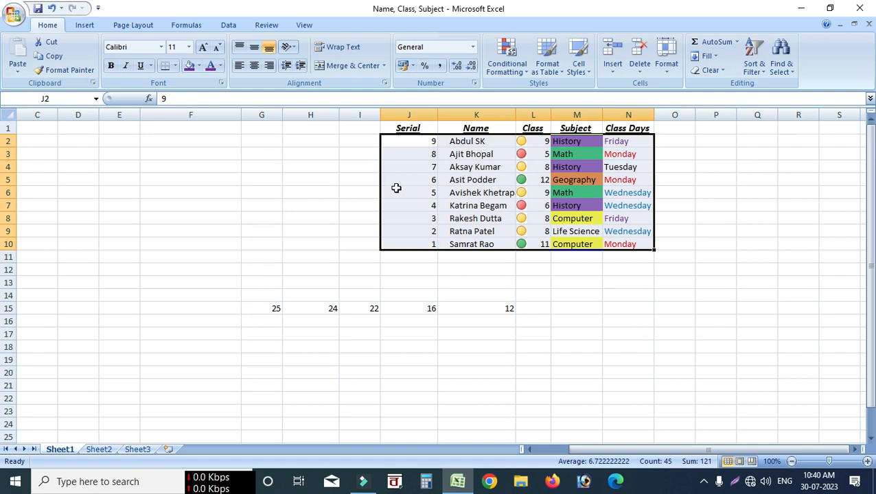
Start a custom sort of the student table and set it to sort the Subject column on Cell Color
click(752, 73)
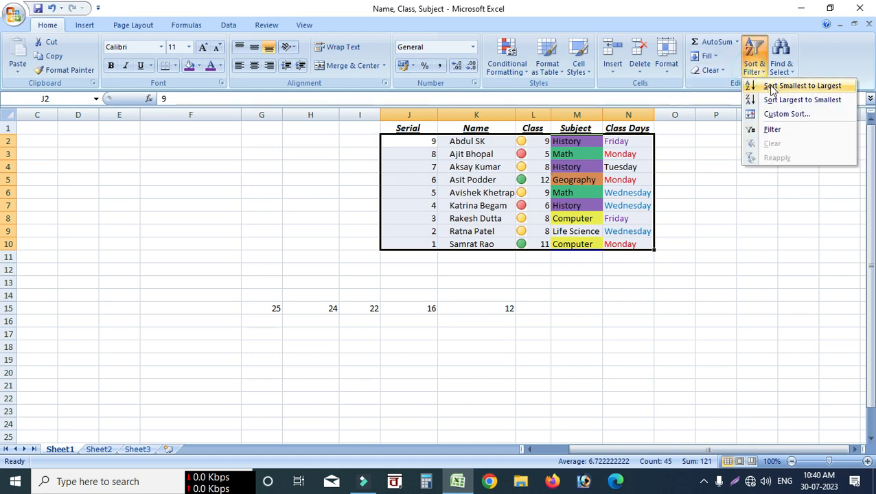
click(777, 111)
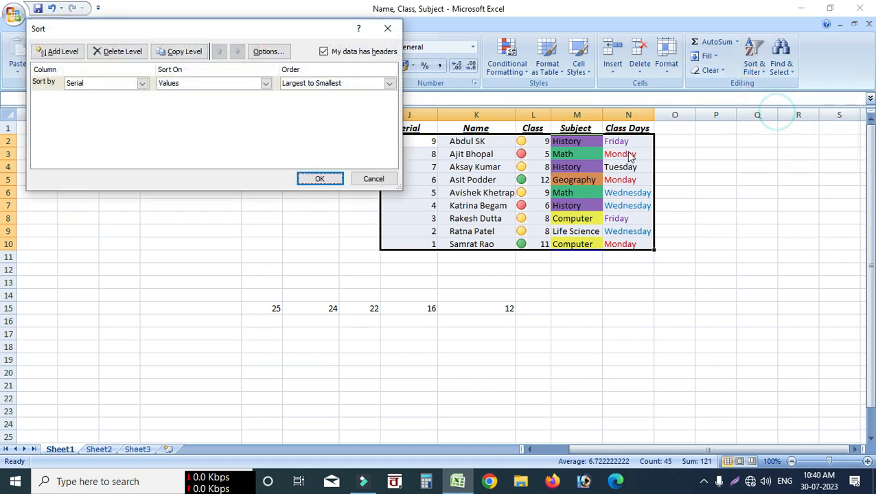
click(142, 83)
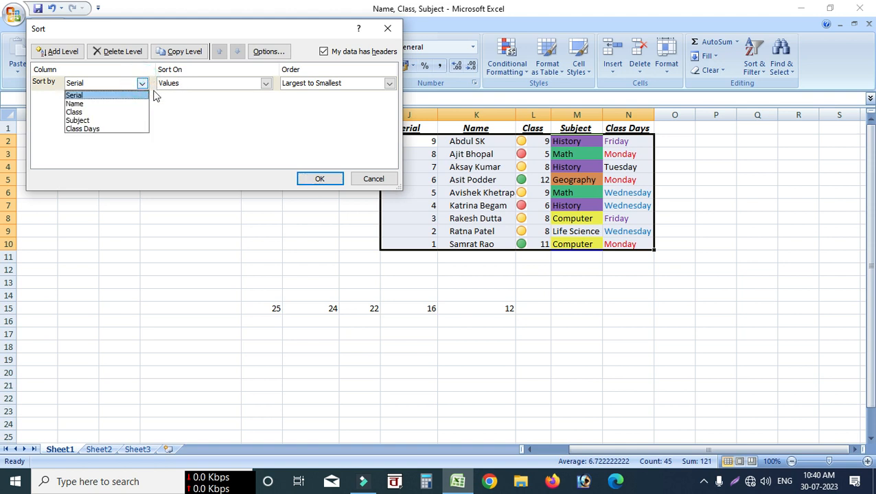
click(142, 83)
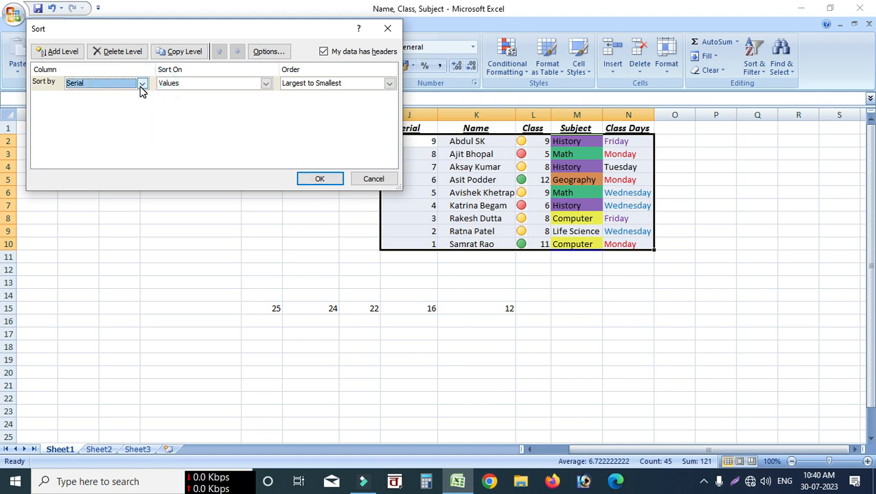
click(265, 84)
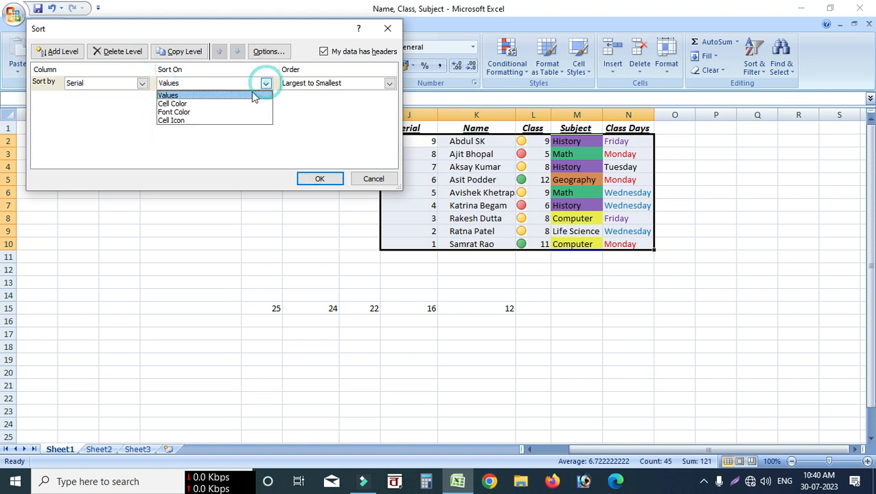
click(185, 103)
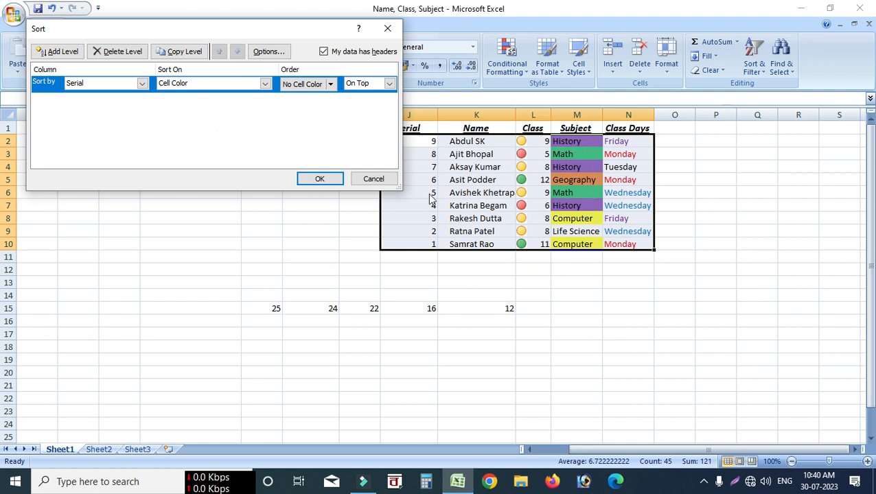
click(139, 84)
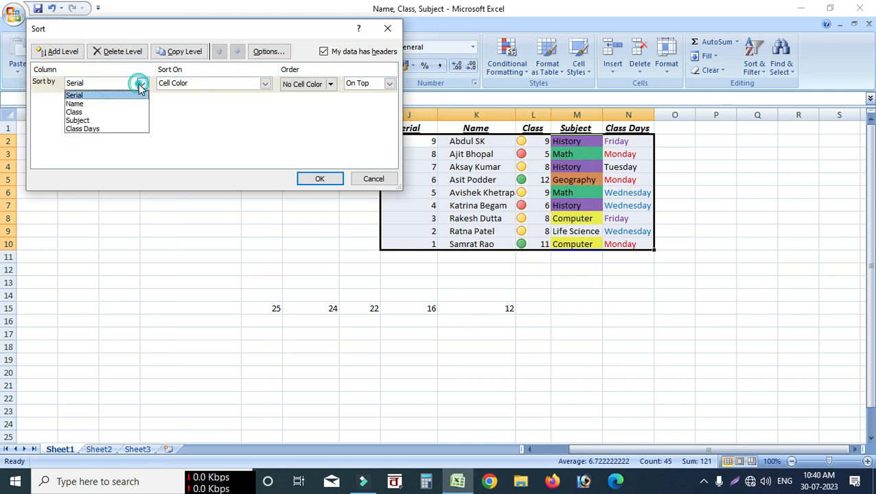
click(92, 122)
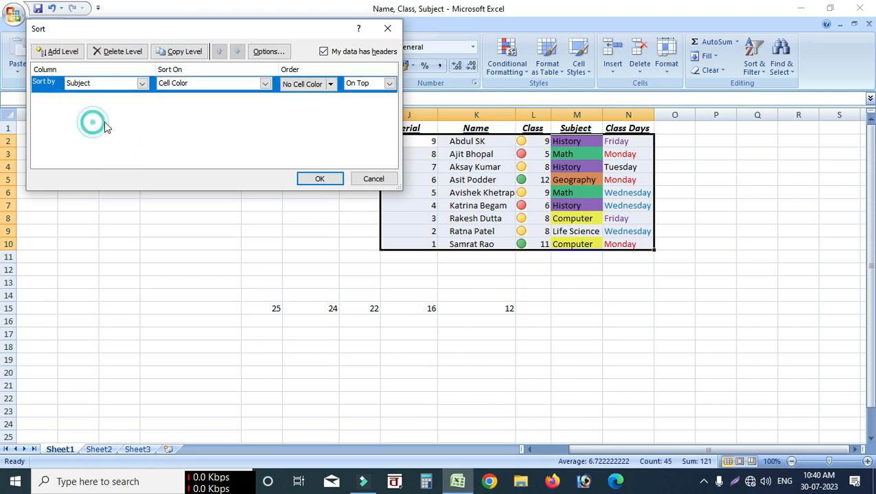
Order the Subject cell colors with green On Top and apply the sort
click(331, 84)
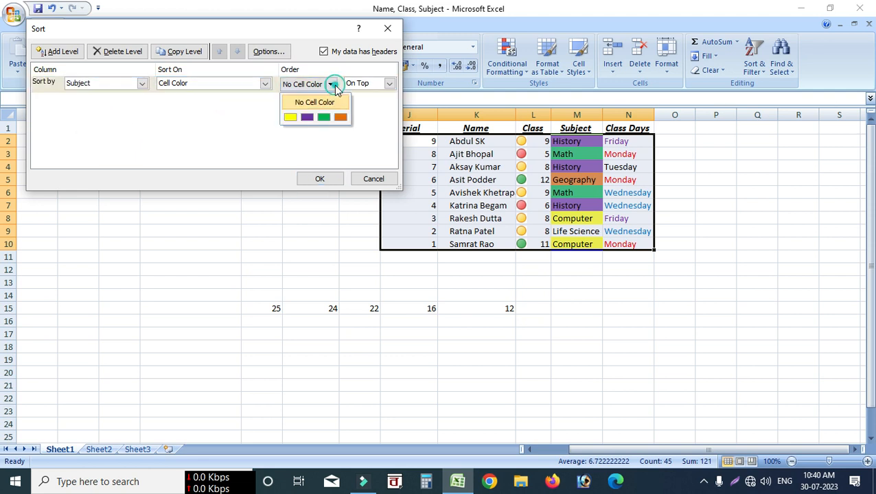
click(324, 119)
click(389, 83)
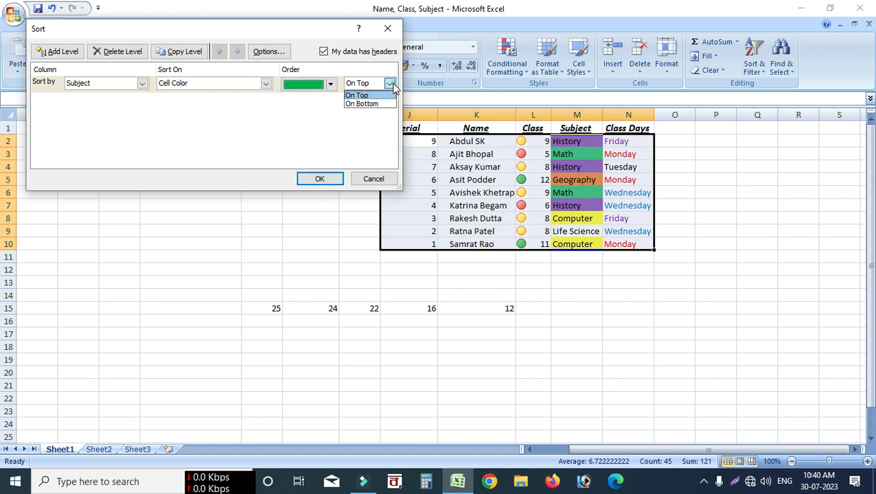
click(370, 96)
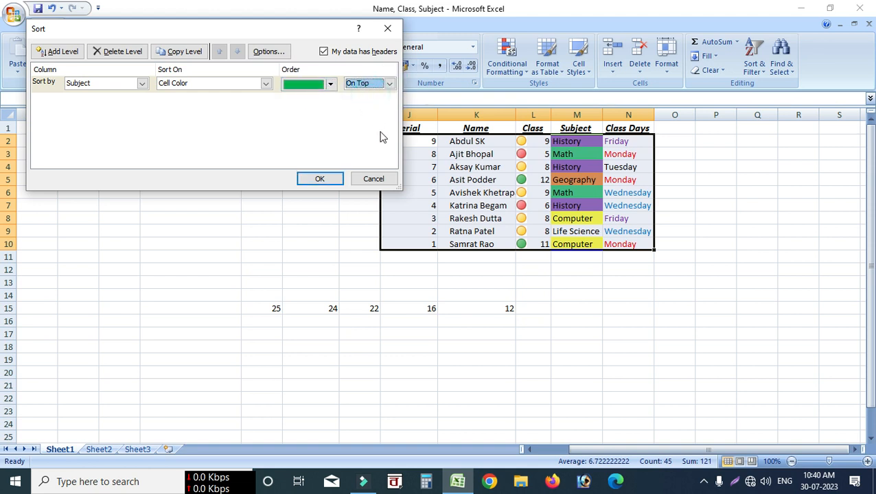
click(320, 179)
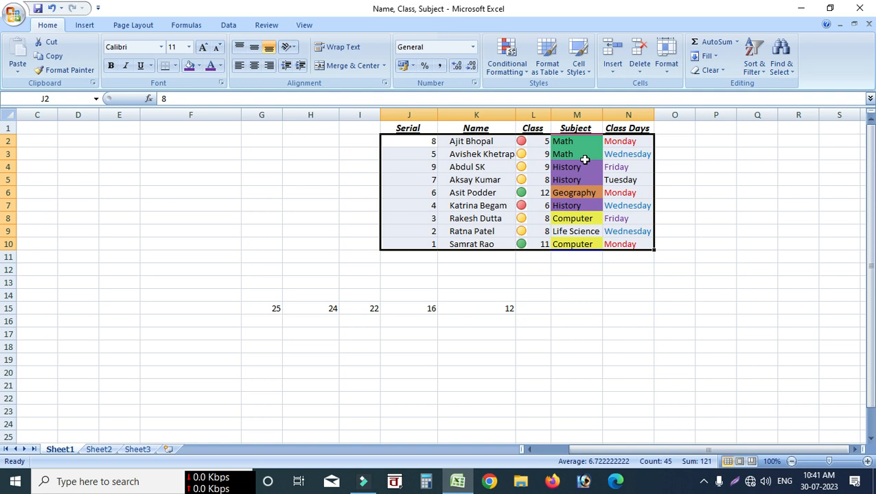
Start another custom sort of the table, set to sort the Class Days column on Font Color
click(759, 67)
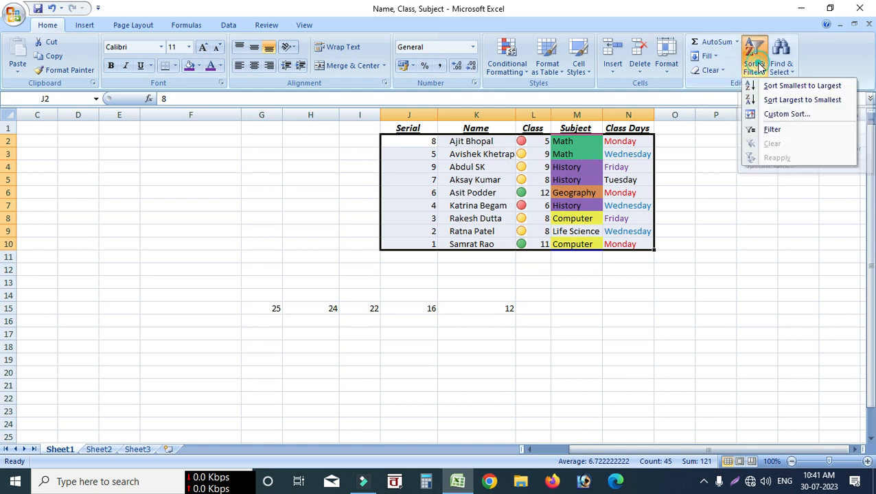
click(777, 118)
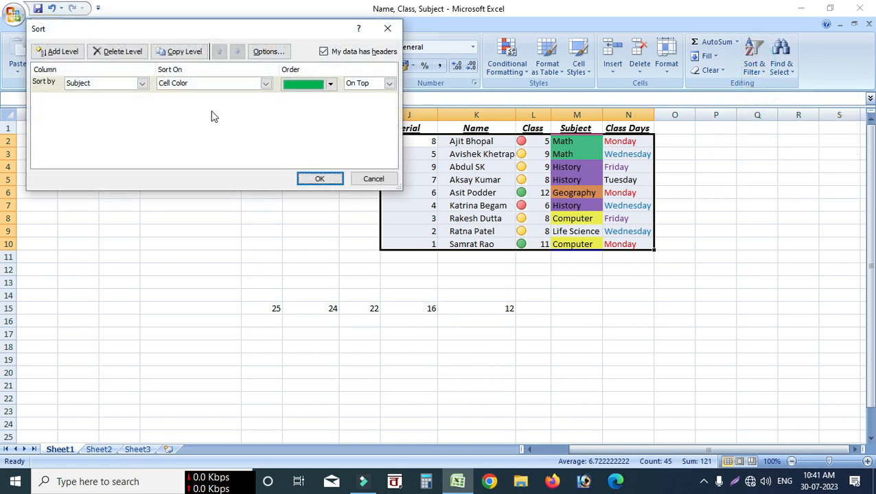
click(264, 84)
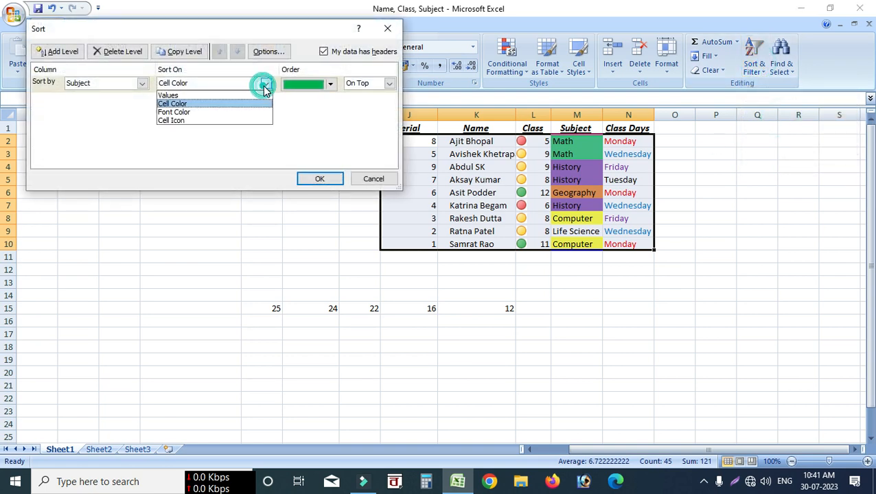
click(212, 113)
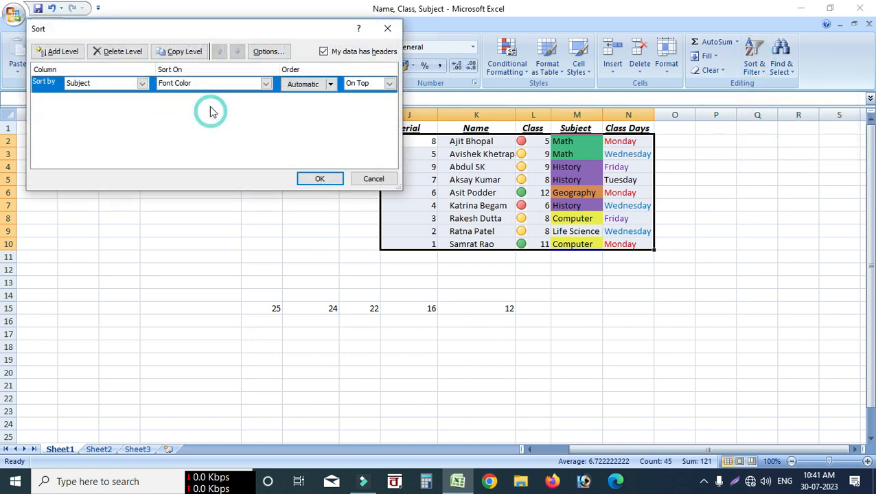
click(142, 83)
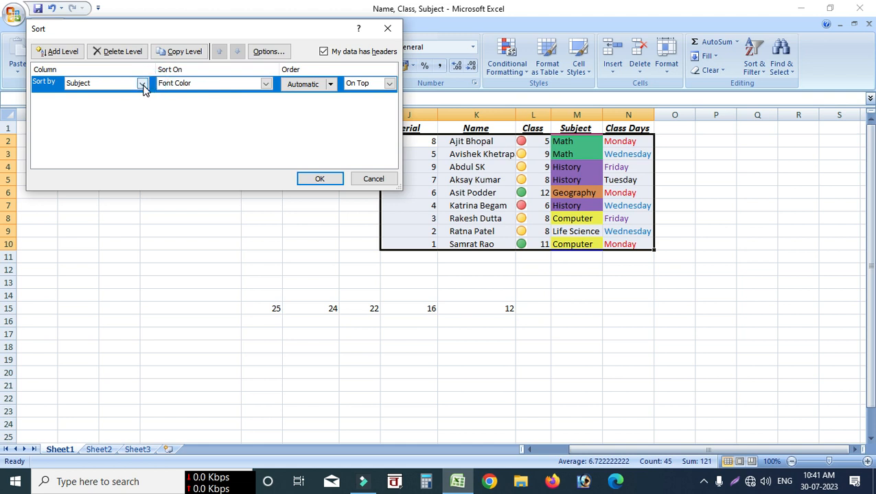
click(88, 130)
Order the Class Days font colors with red On Bottom and apply the sort
click(330, 84)
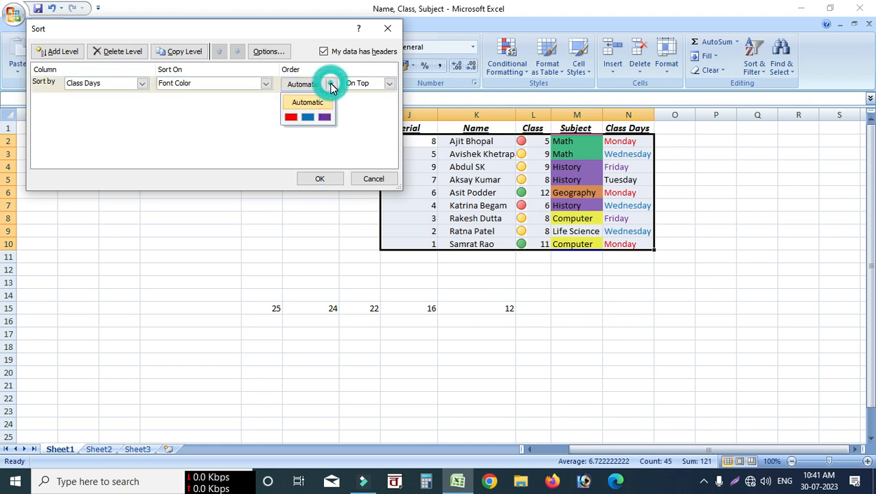
click(290, 117)
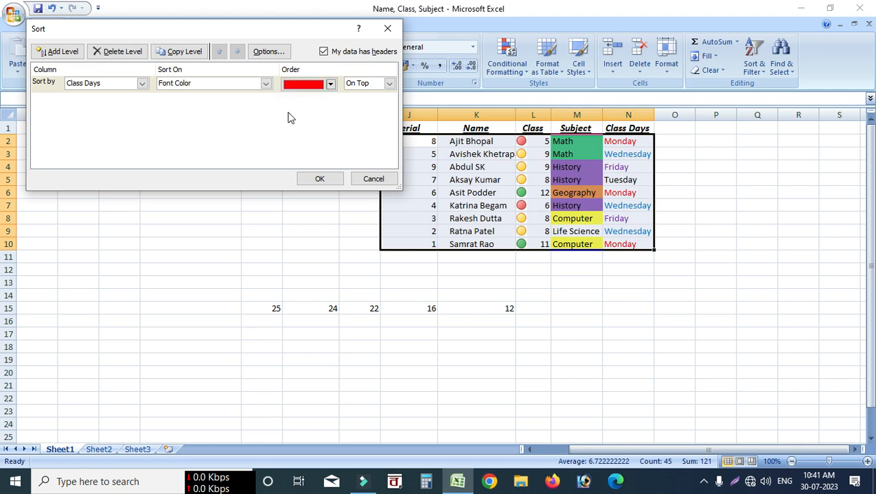
click(330, 85)
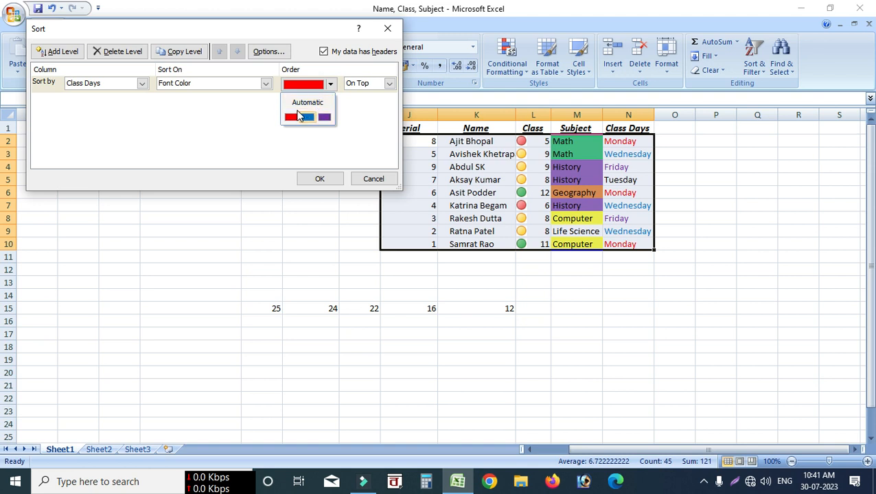
click(330, 84)
click(389, 83)
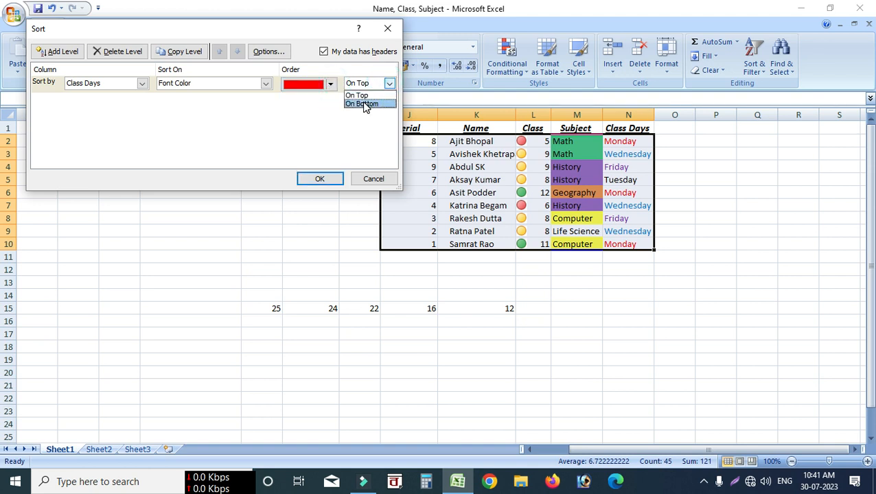
click(370, 104)
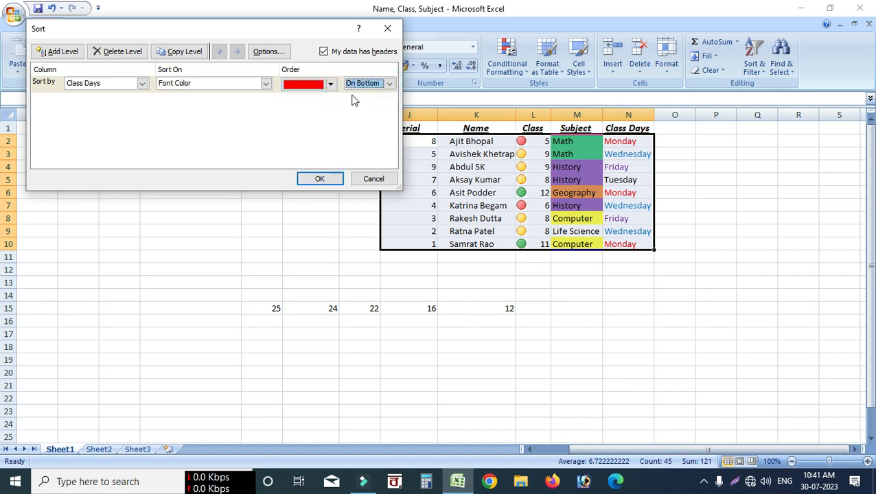
click(320, 179)
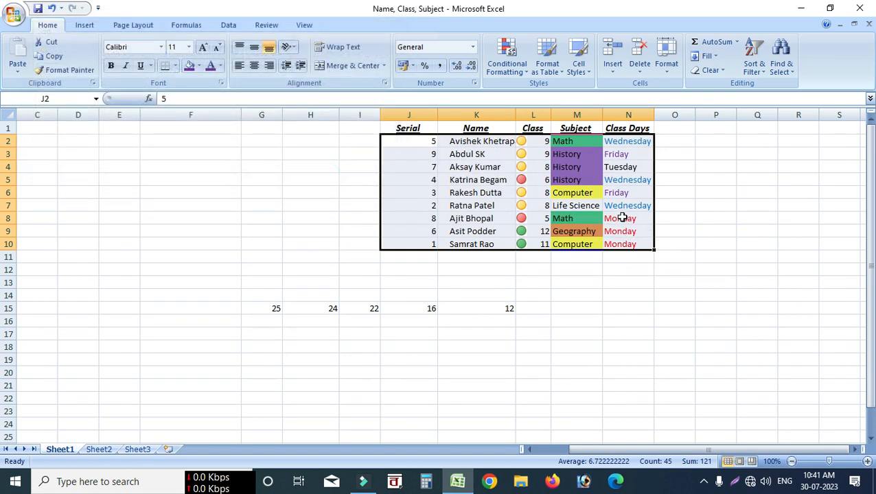
Custom sort the table by the Class column on Cell Icon, with the red circle On Top
click(746, 76)
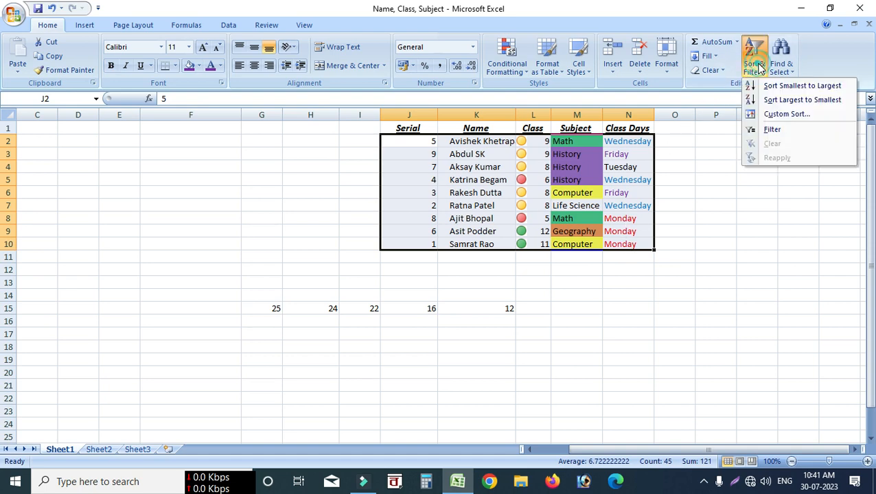
click(777, 112)
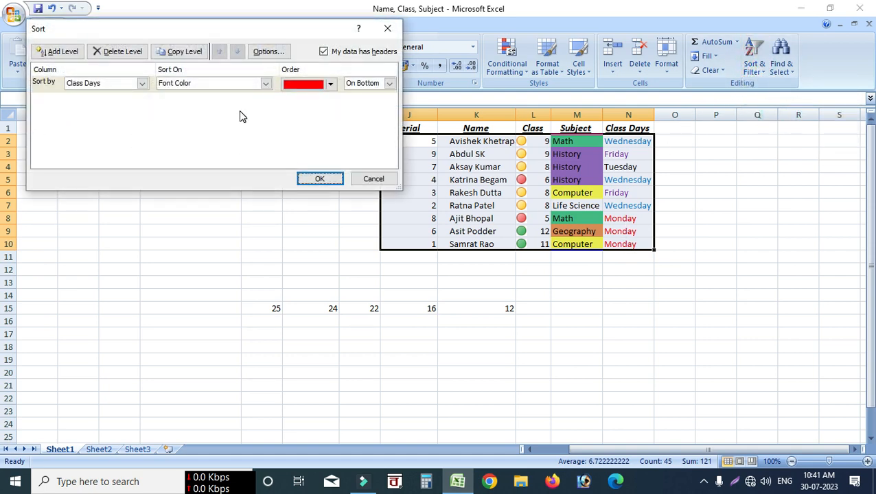
click(265, 83)
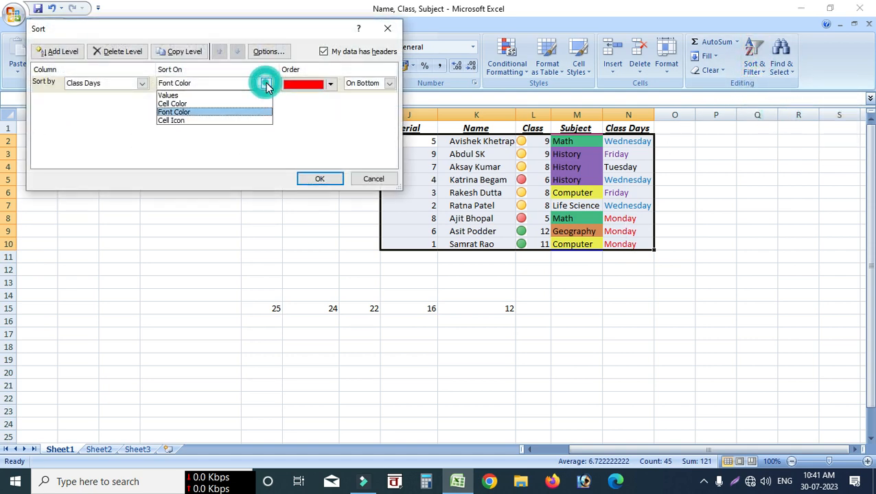
click(210, 123)
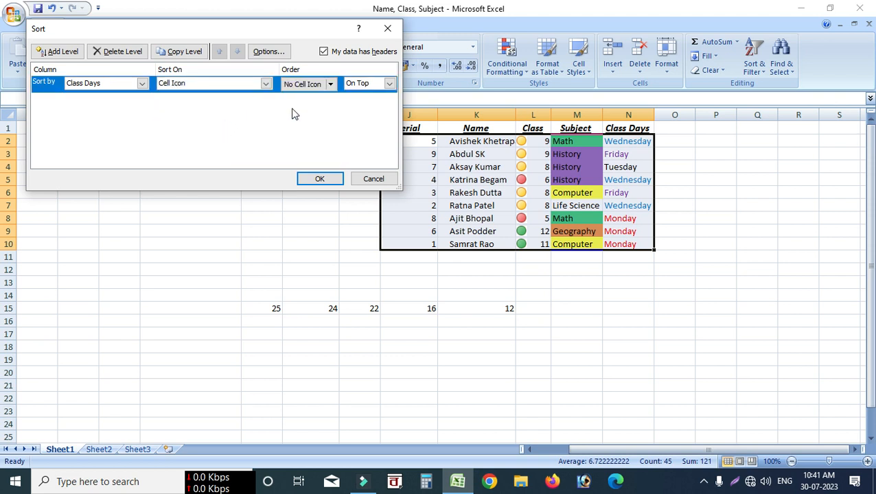
click(141, 83)
click(102, 111)
click(330, 83)
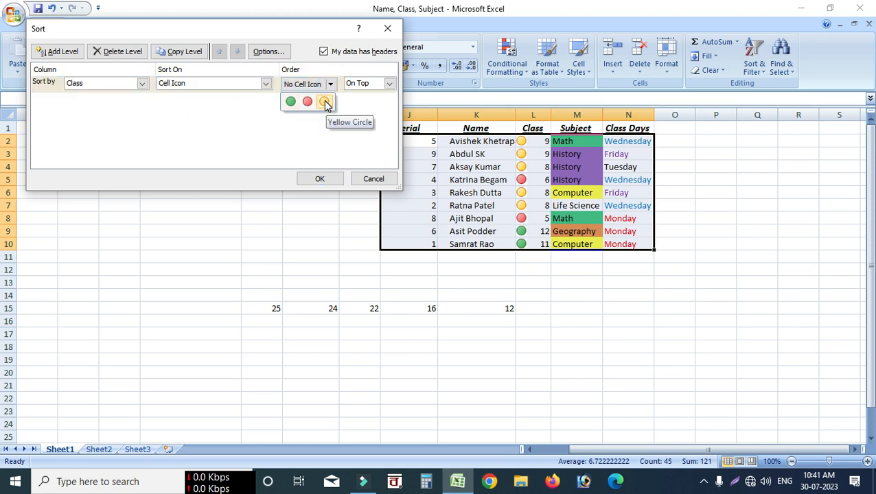
click(307, 103)
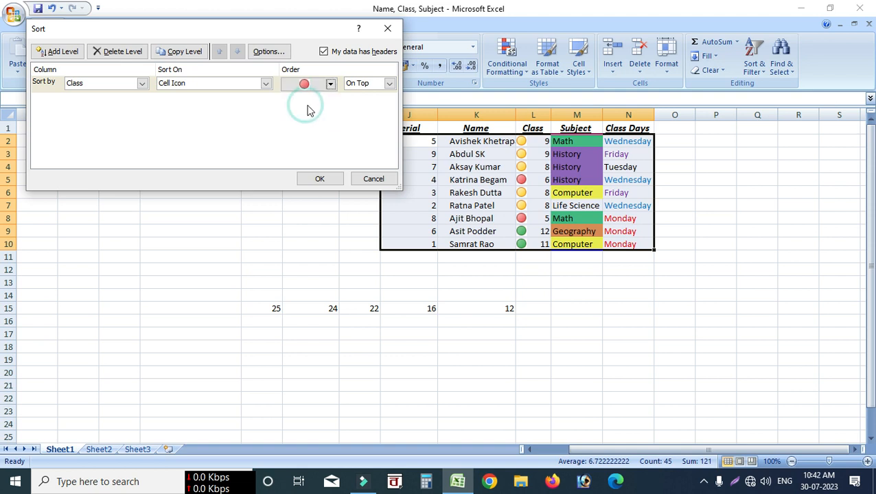
click(320, 179)
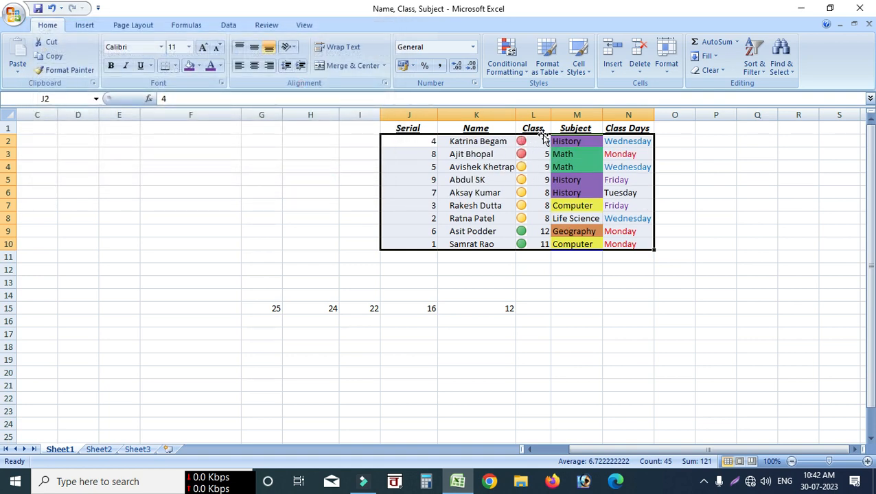
Start a two-level custom sort of the table, with the first level sorting Subject on Cell Color, green On Top
click(758, 67)
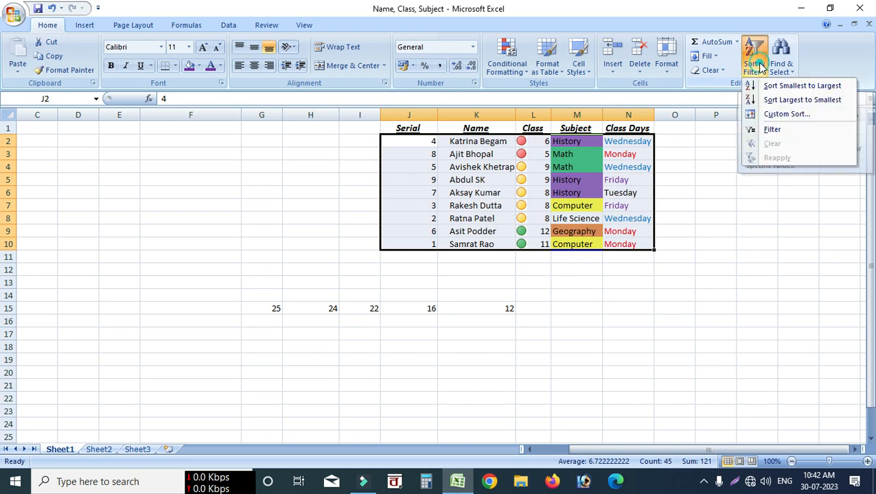
click(779, 114)
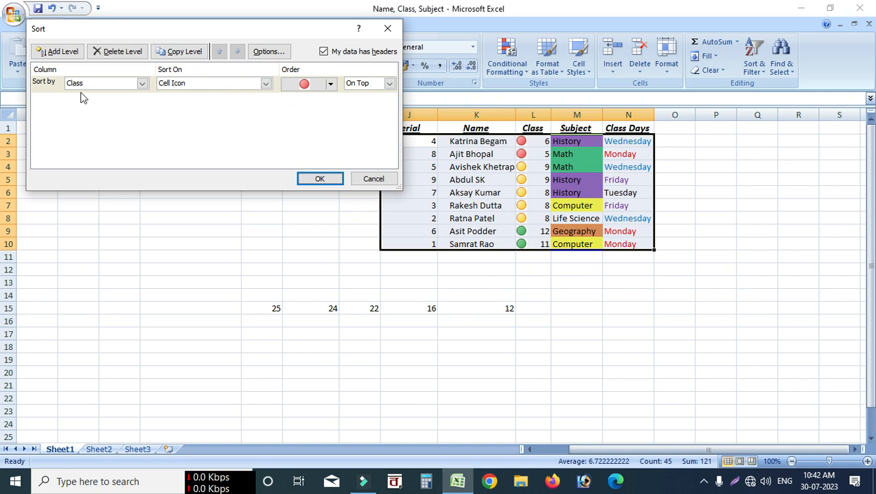
click(56, 55)
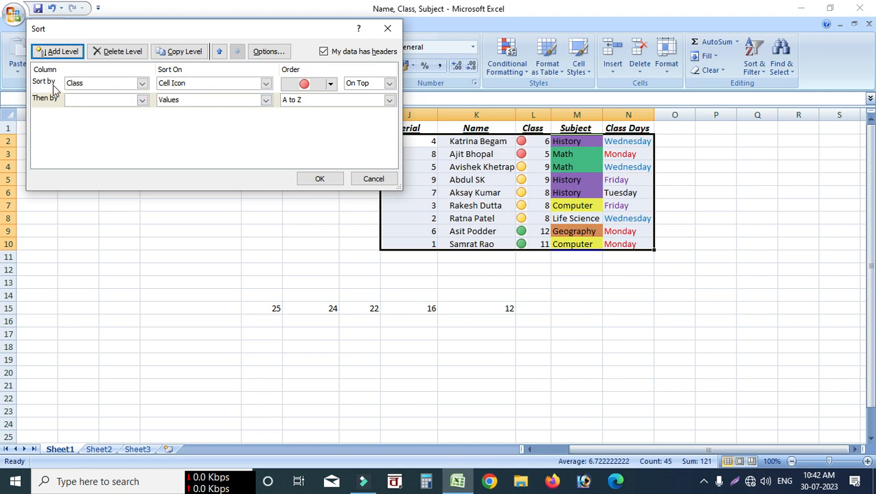
click(142, 83)
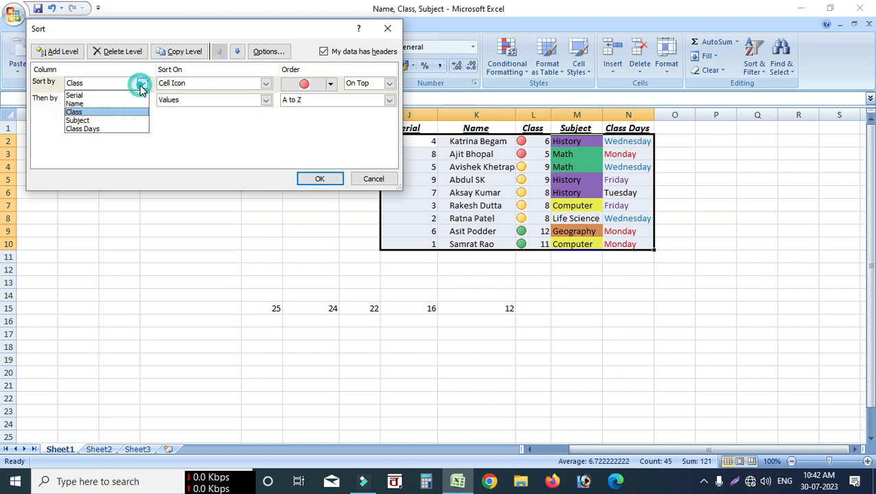
click(97, 120)
click(265, 83)
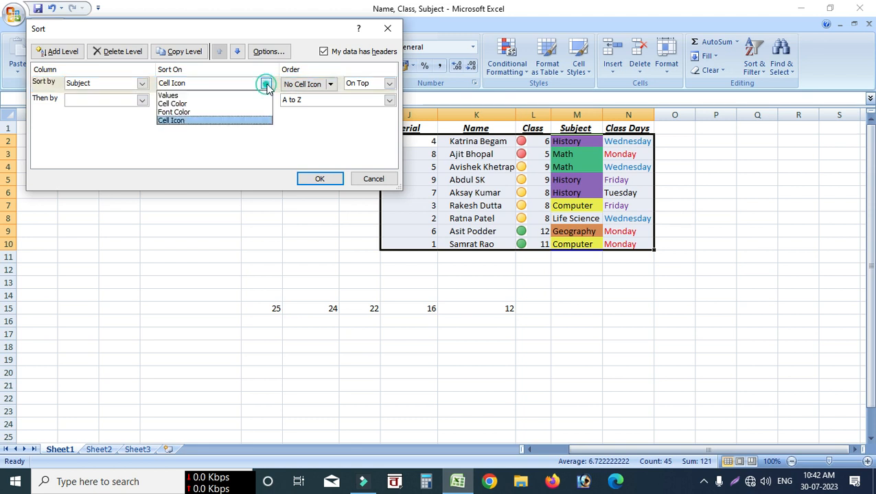
click(210, 105)
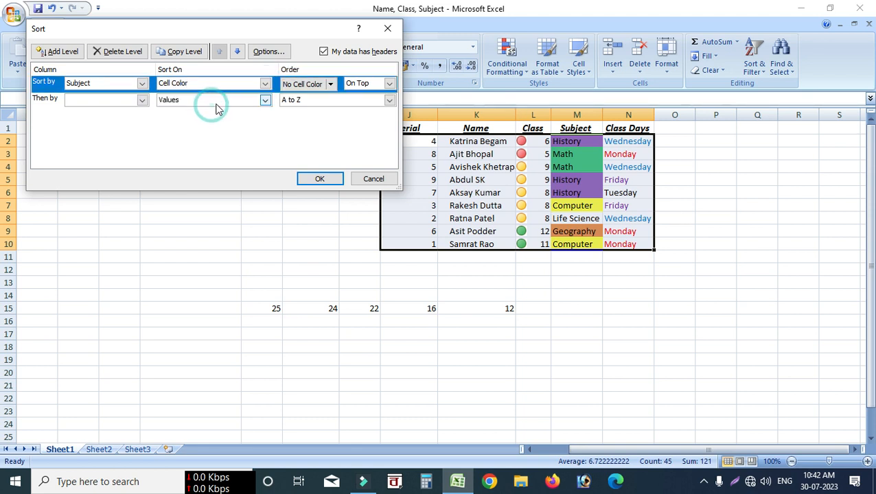
click(332, 84)
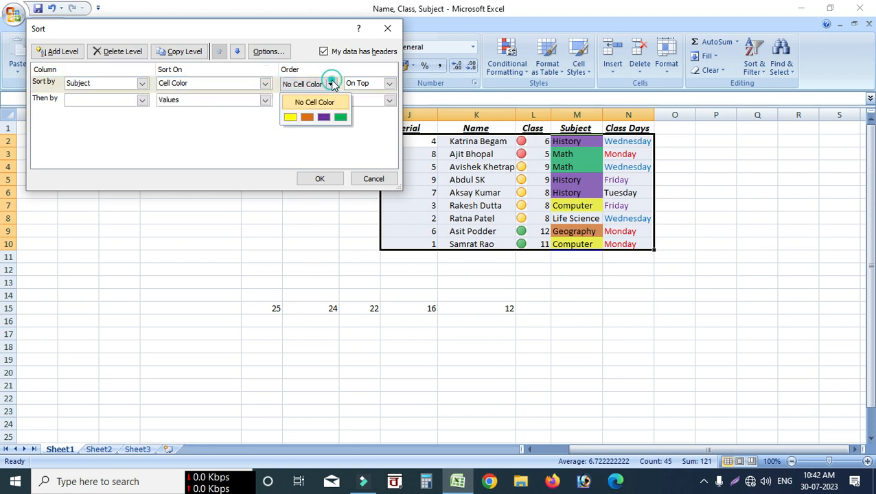
click(343, 117)
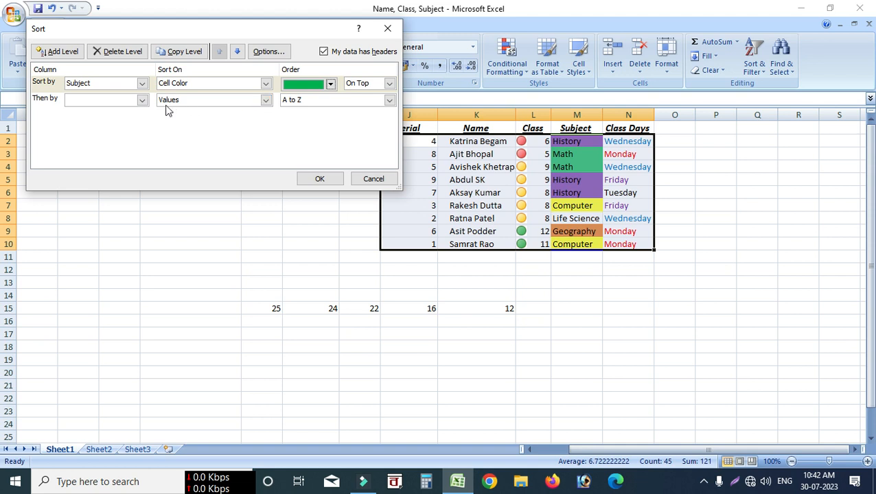
Set the second sort level to Class Days on Values, A to Z, and apply the sort
click(141, 101)
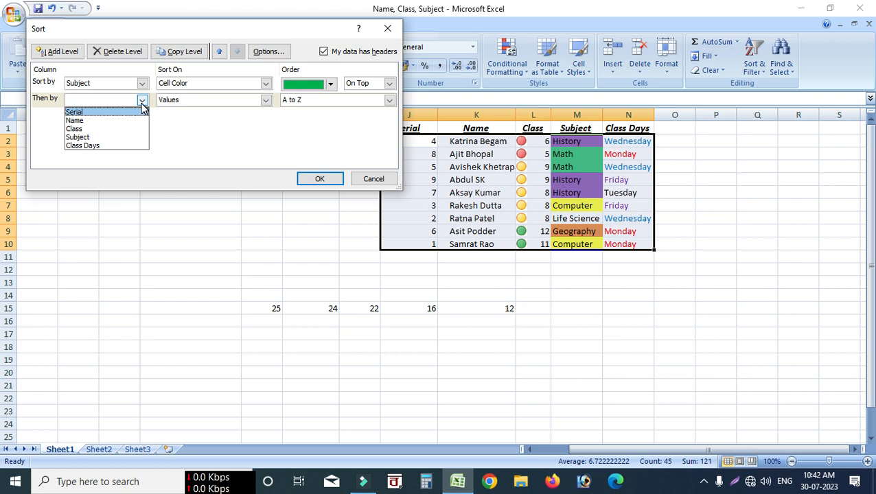
click(109, 144)
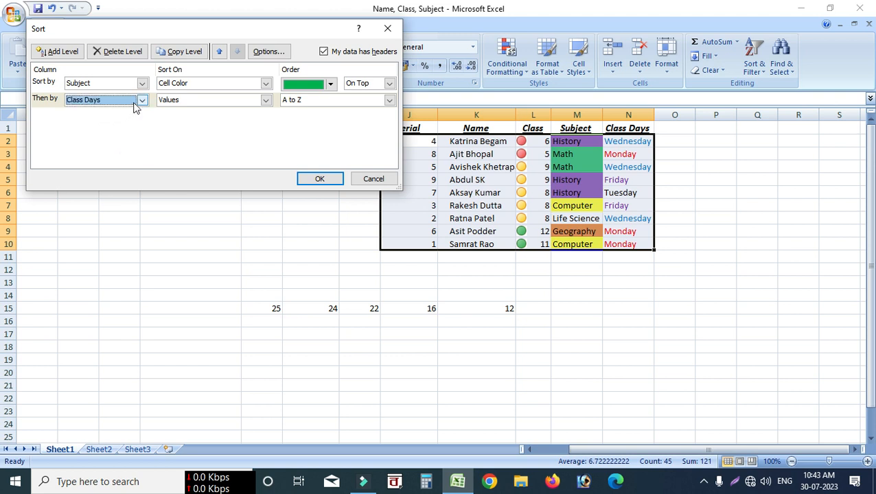
click(268, 100)
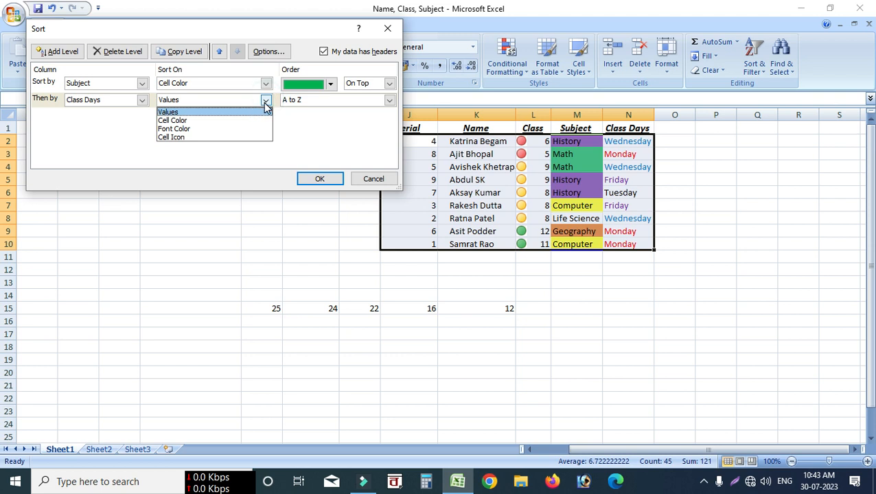
click(265, 102)
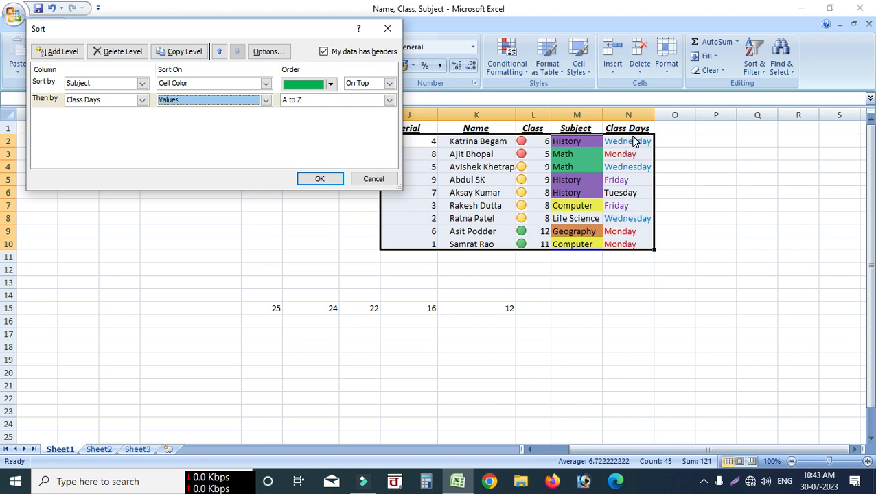
click(319, 179)
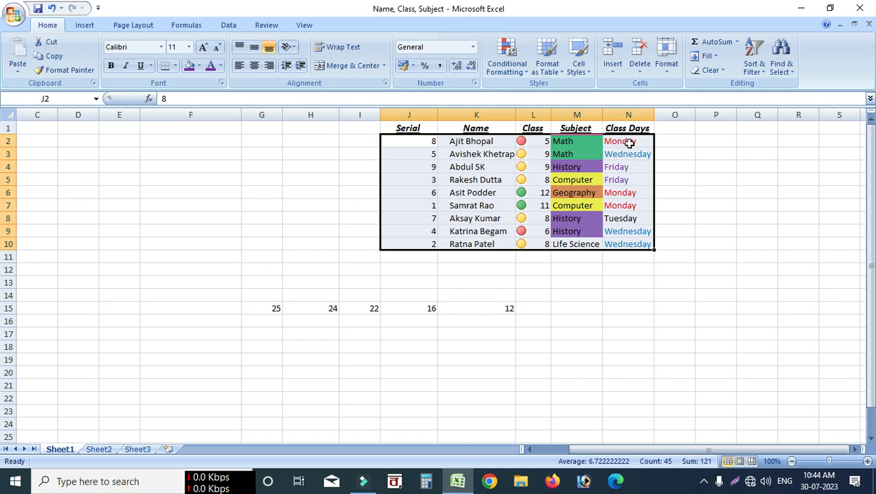
Change the Class Days level of the custom sort to Z to A order and apply it
click(753, 67)
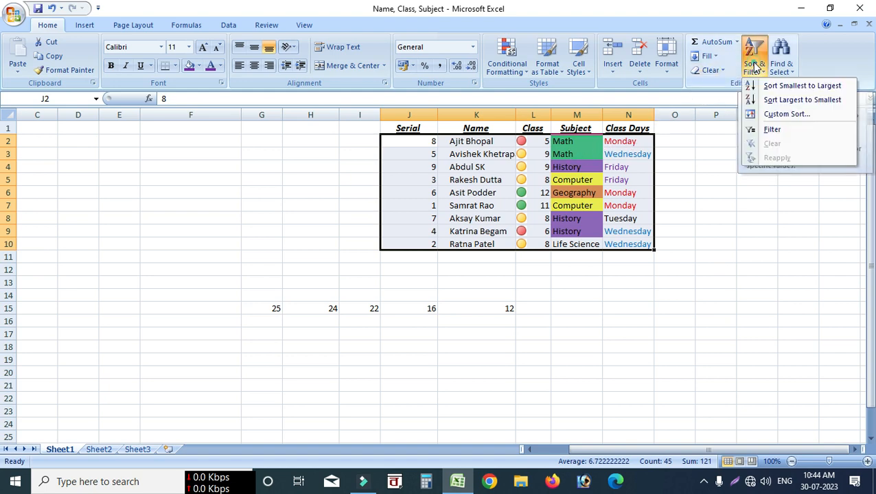
click(776, 114)
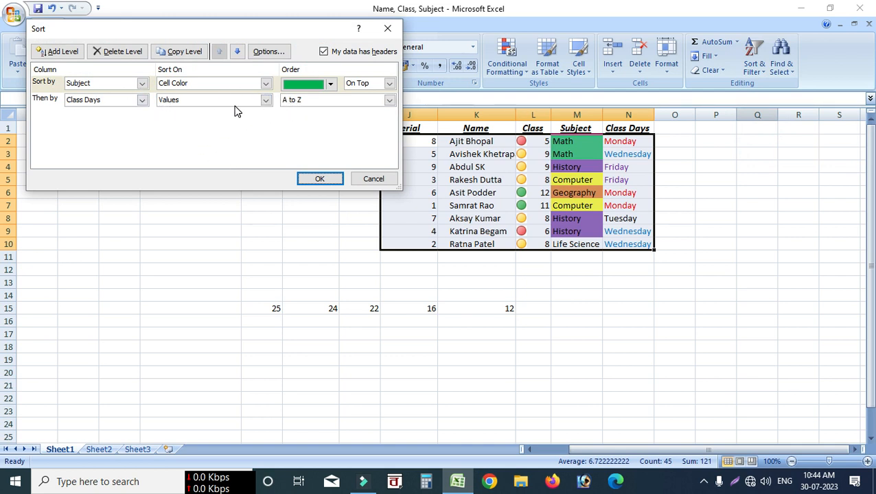
click(388, 100)
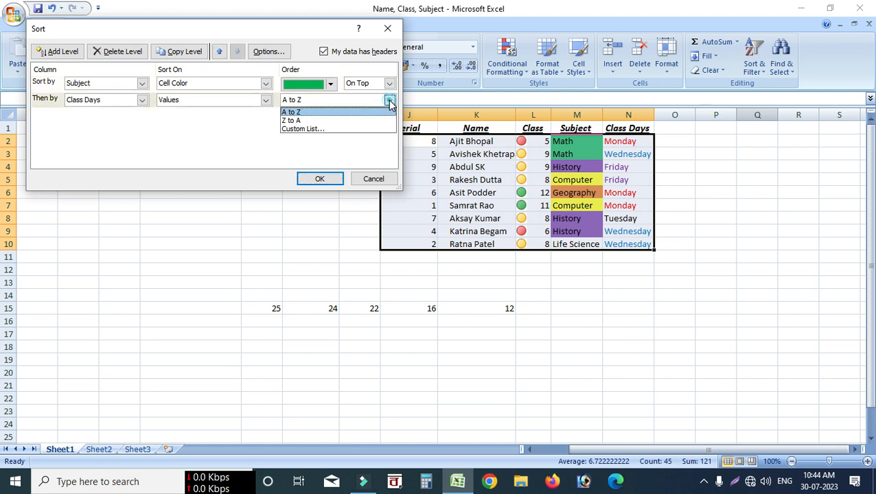
click(340, 120)
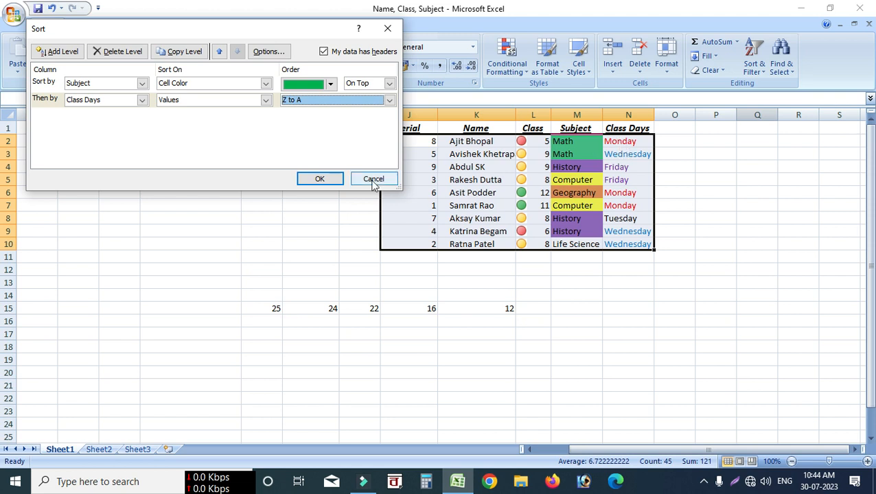
click(319, 179)
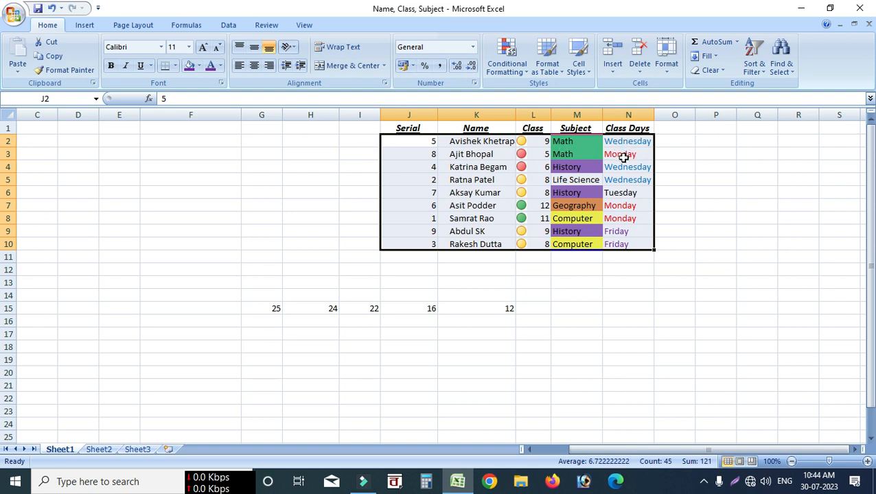
Reopen the custom sort and try reordering its levels, moving Subject below Class Days
click(754, 63)
click(782, 114)
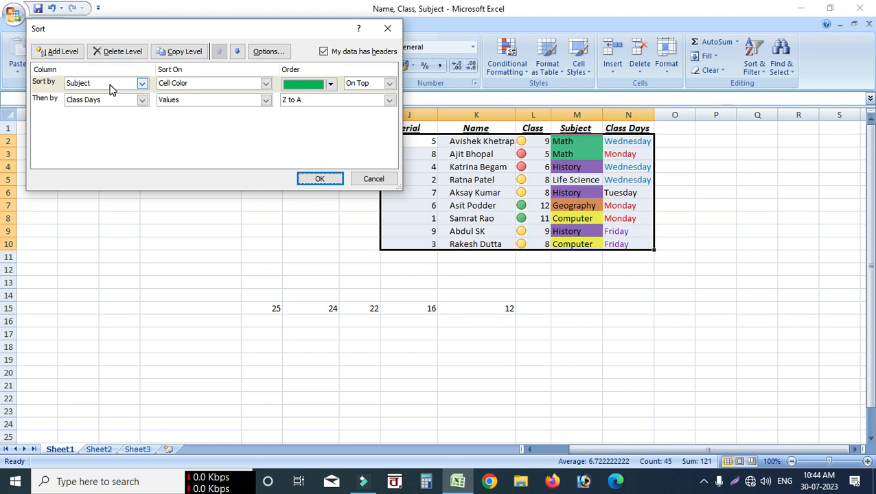
click(236, 52)
click(220, 52)
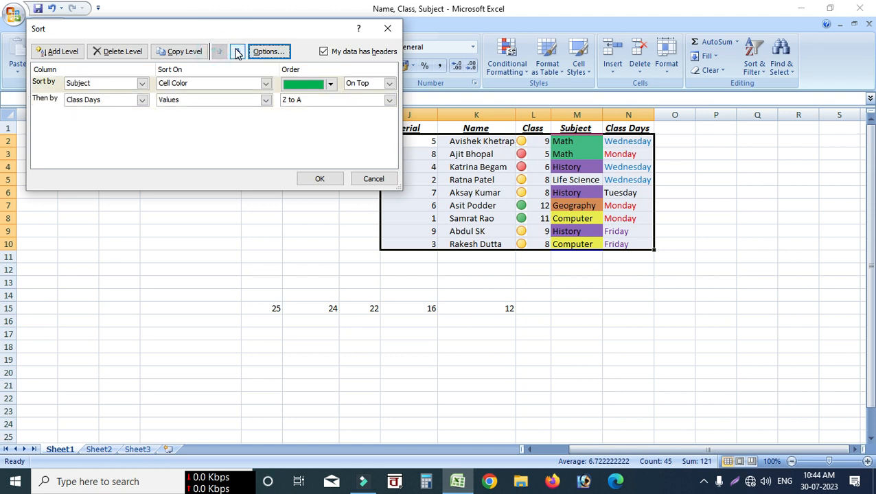
click(236, 52)
click(218, 52)
click(236, 52)
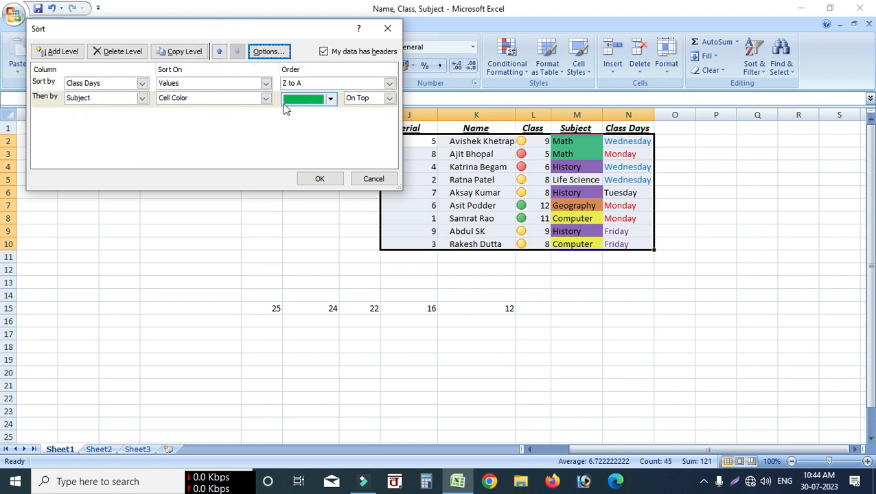
Delete the Subject sort level, then duplicate the Class Days level and delete the copy
click(130, 53)
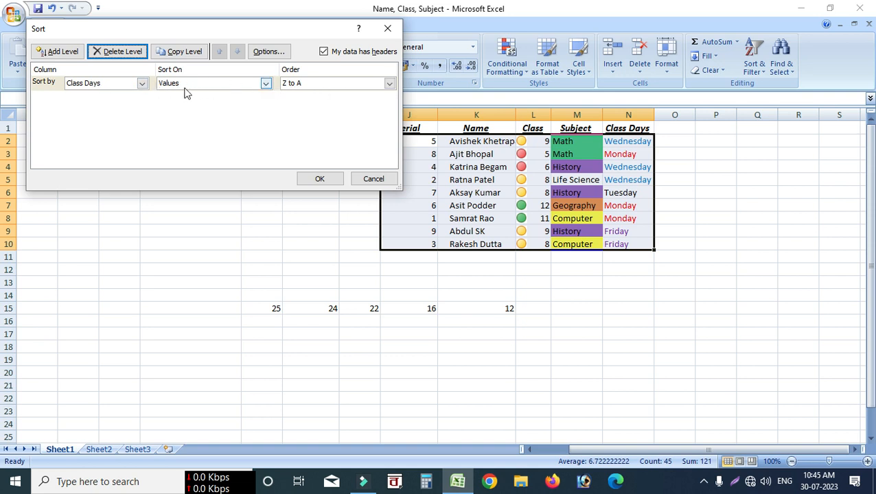
click(180, 53)
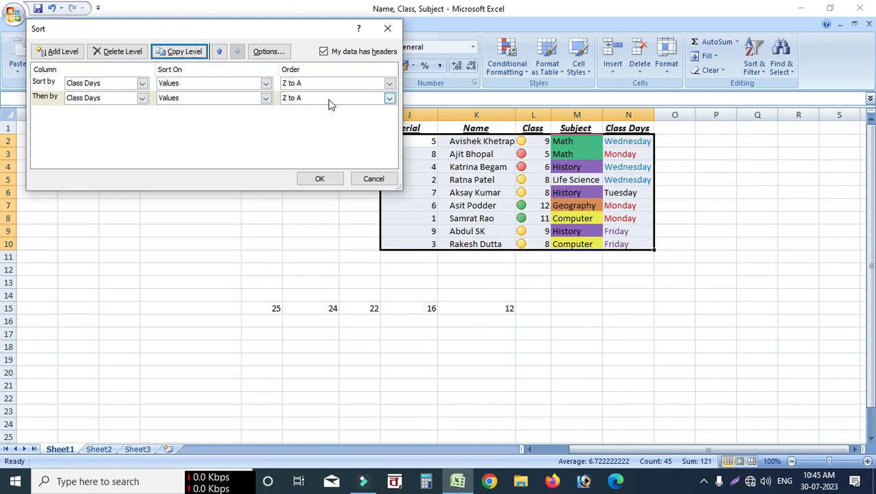
click(142, 97)
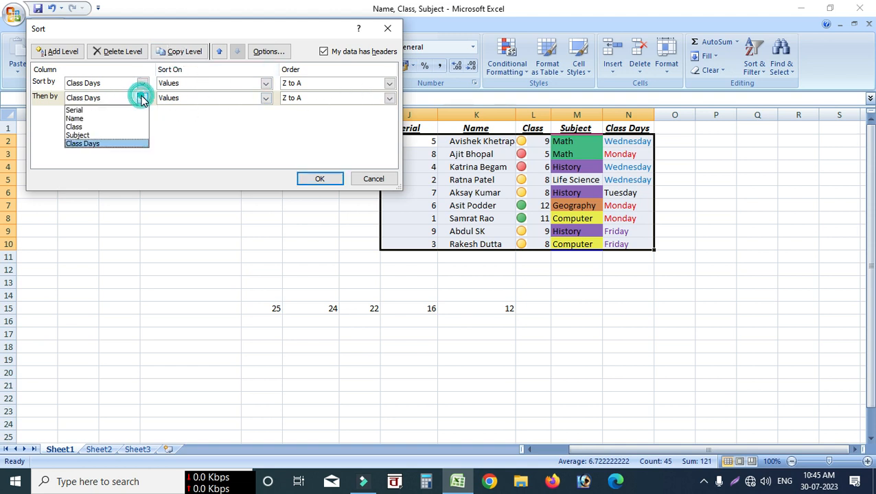
click(142, 98)
click(265, 97)
click(266, 98)
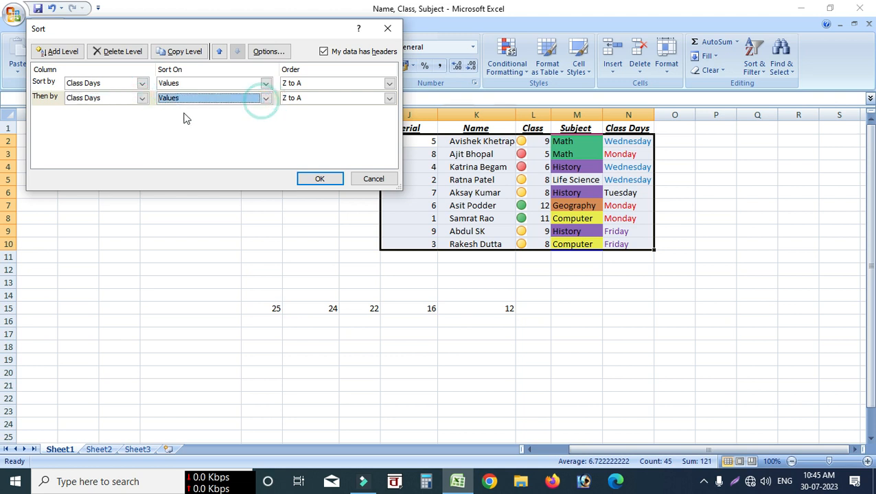
click(123, 55)
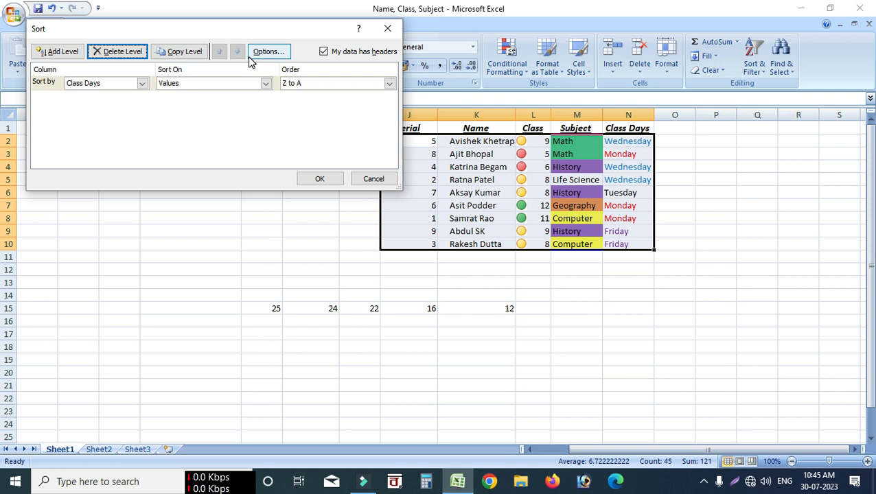
Look at the sort options for case sensitivity and orientation, and cancel the custom sort
click(269, 53)
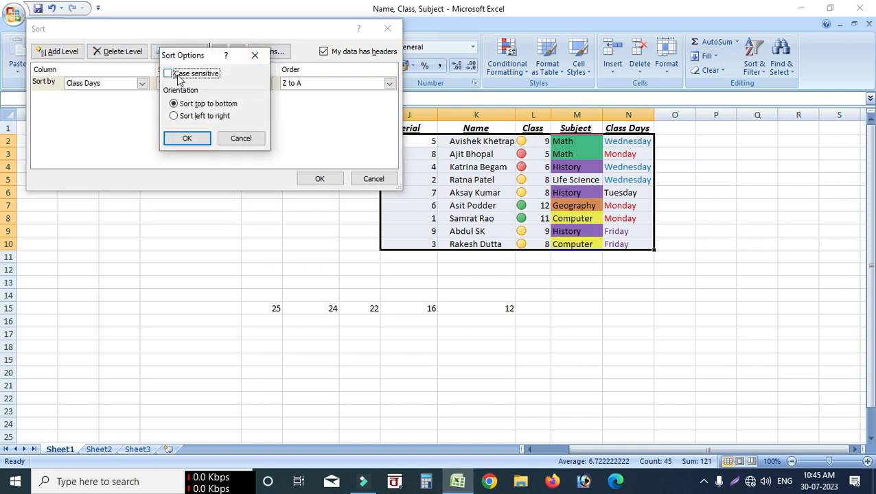
click(240, 140)
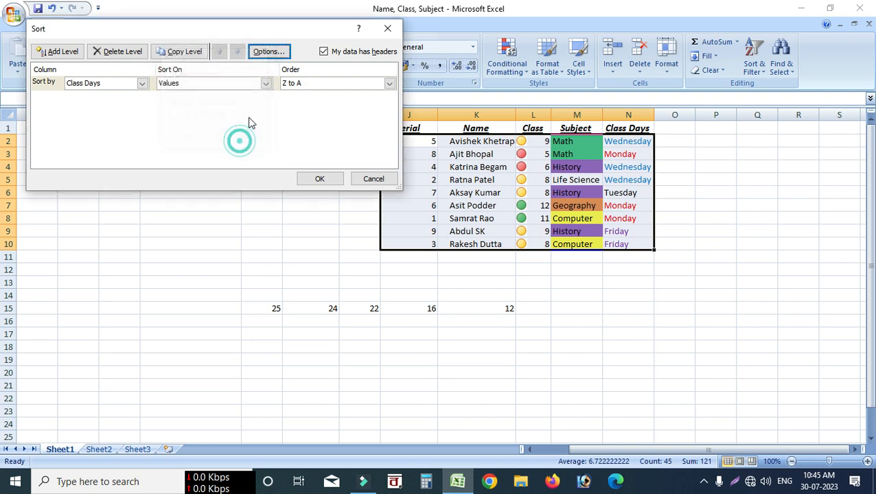
click(371, 180)
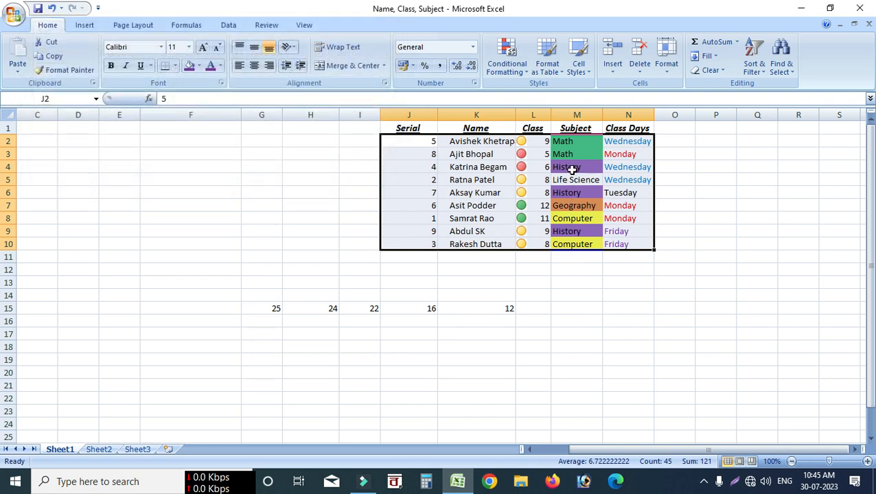
Change the subject in cell M6 to all-lowercase "history"
click(564, 195)
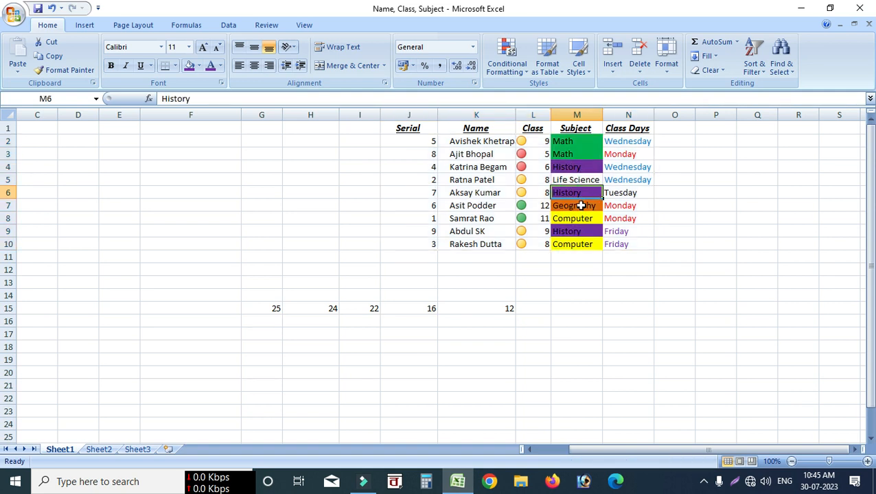
text(H)
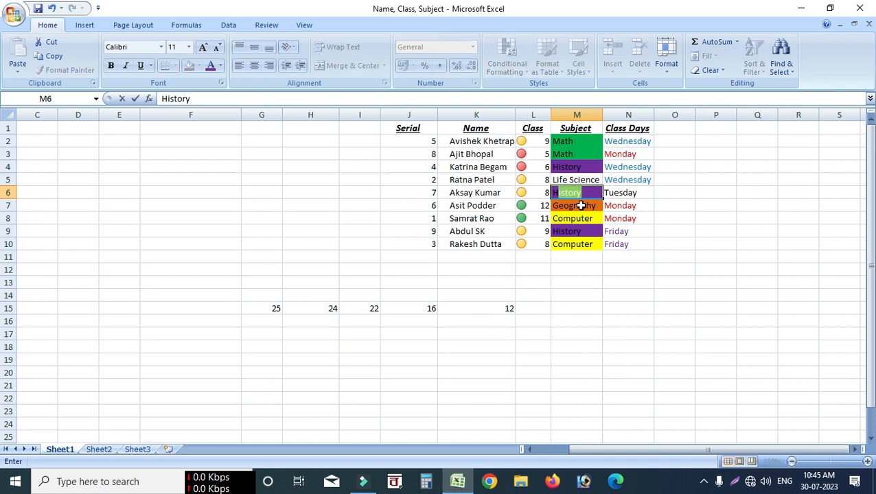
key(BackSpace)
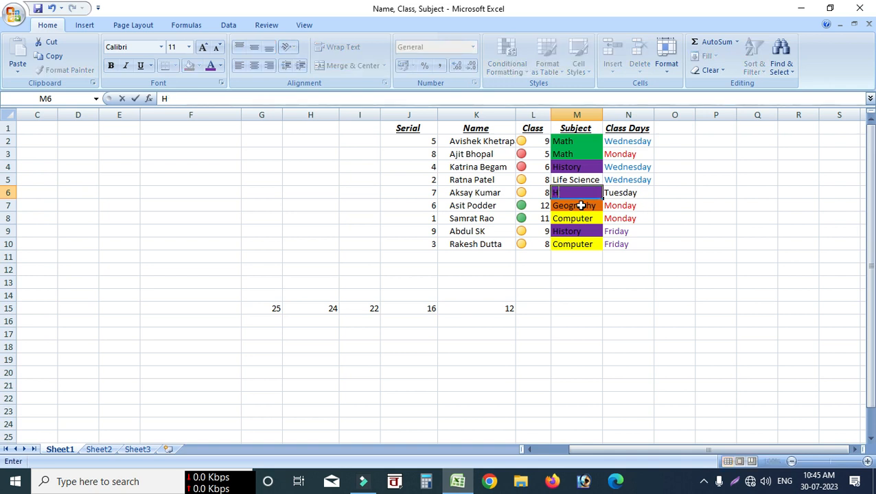
text(history)
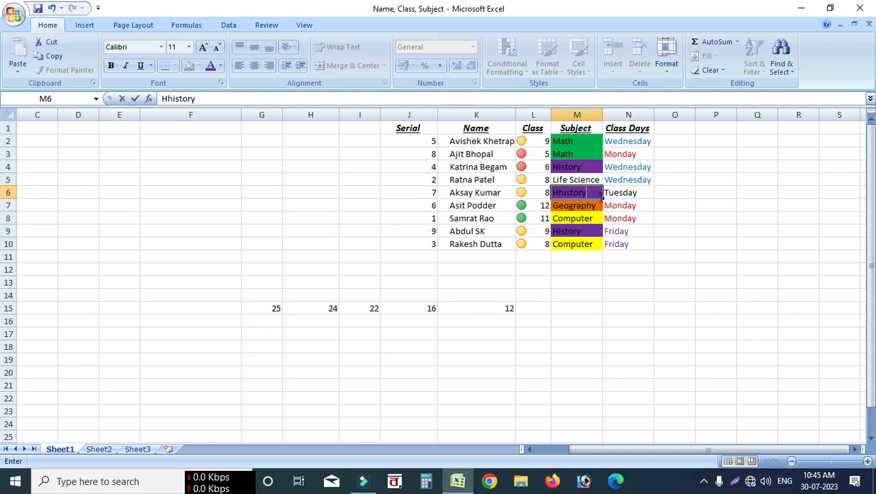
key(Left)
key(Left)
key(Left)
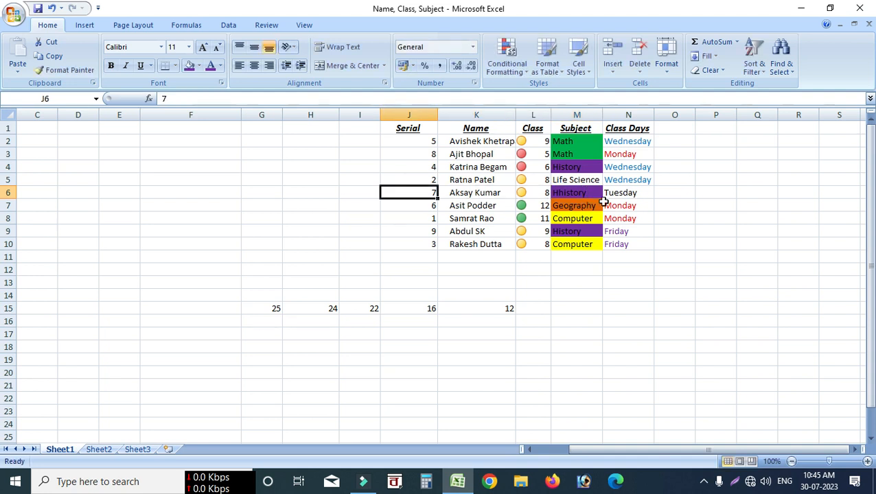
click(584, 192)
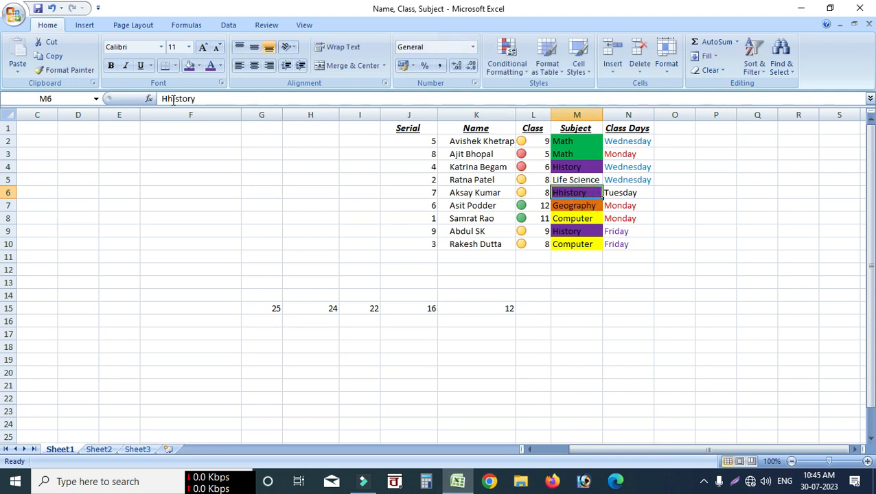
drag(167, 99, 172, 99)
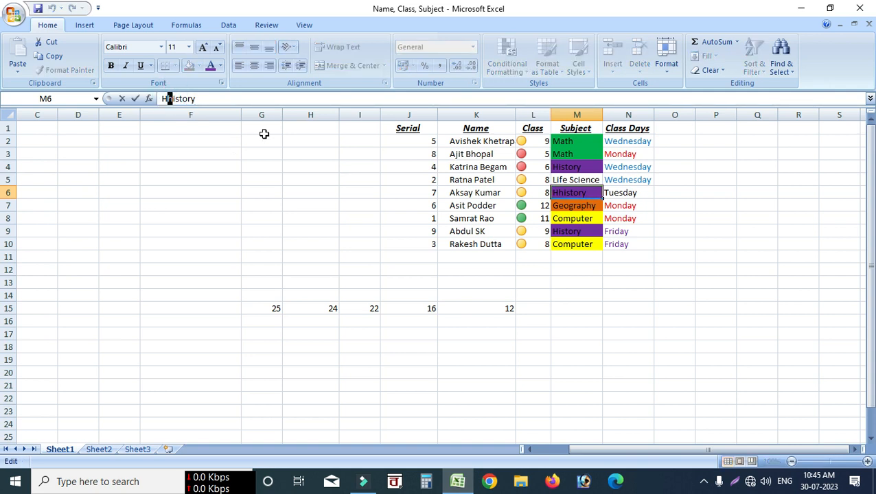
click(166, 100)
key(BackSpace)
click(749, 281)
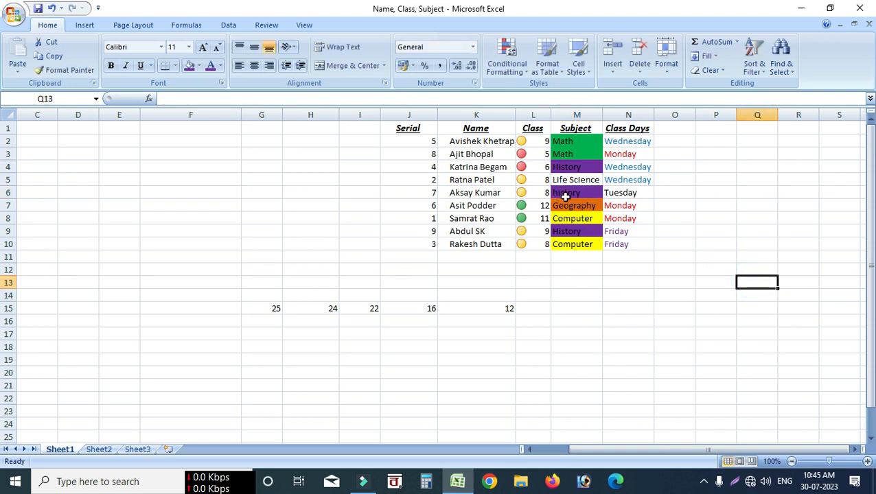
click(565, 197)
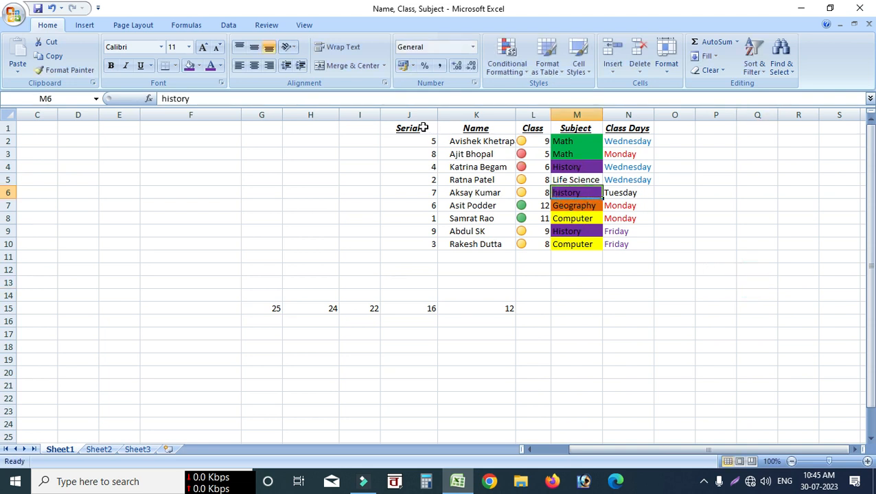
Open a custom sort for the table range J1:N10 and look at its case sensitivity and orientation options
drag(418, 127, 608, 246)
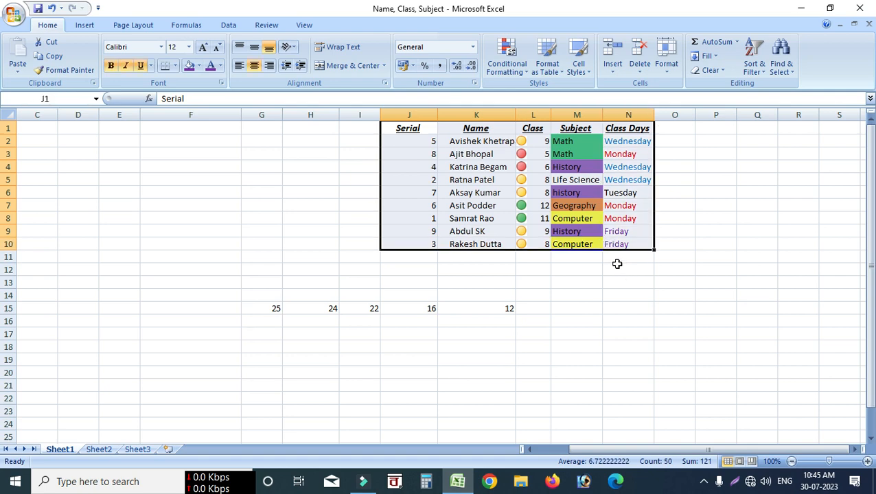
click(747, 64)
click(771, 114)
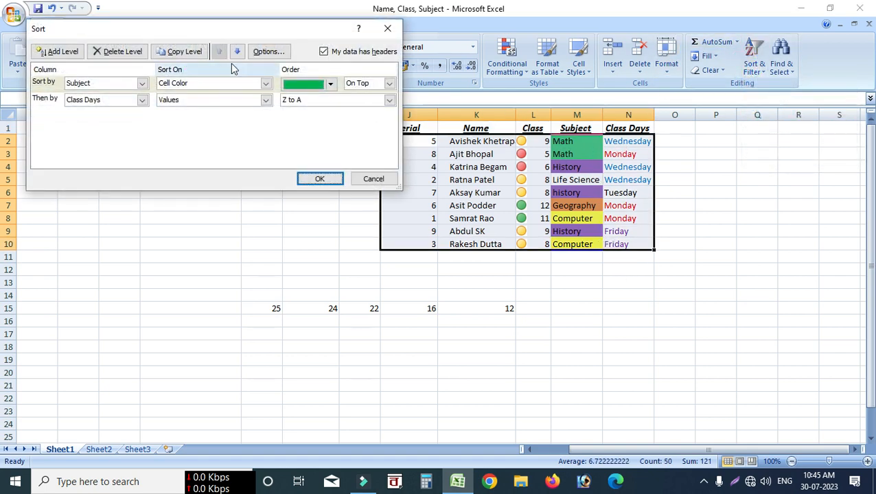
click(268, 51)
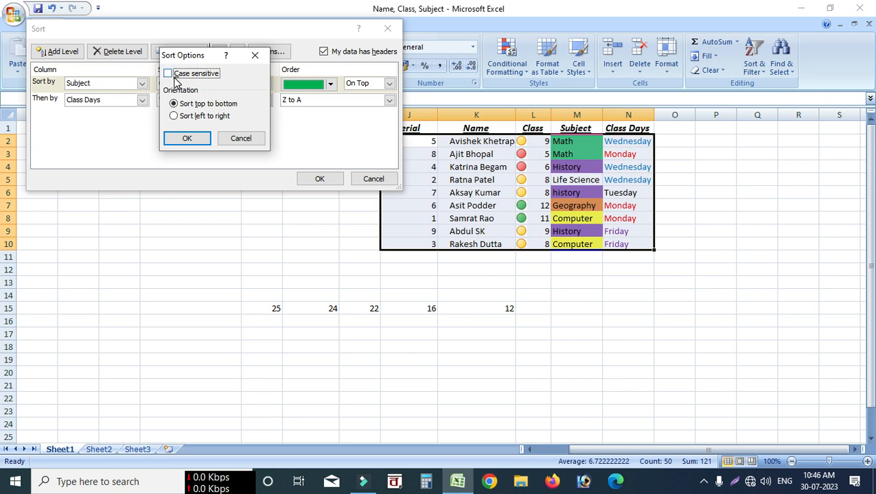
click(185, 139)
Move the Class Days sort level above Subject and back down, then delete the Class Days level
click(82, 100)
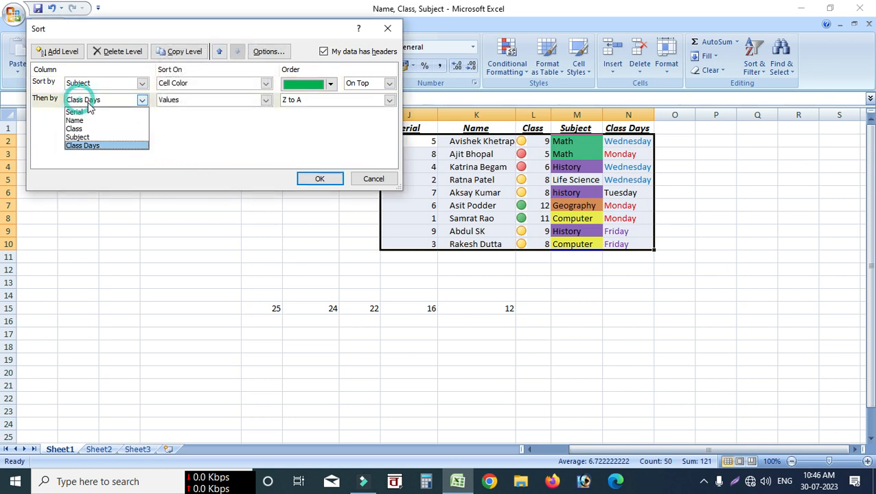
click(219, 54)
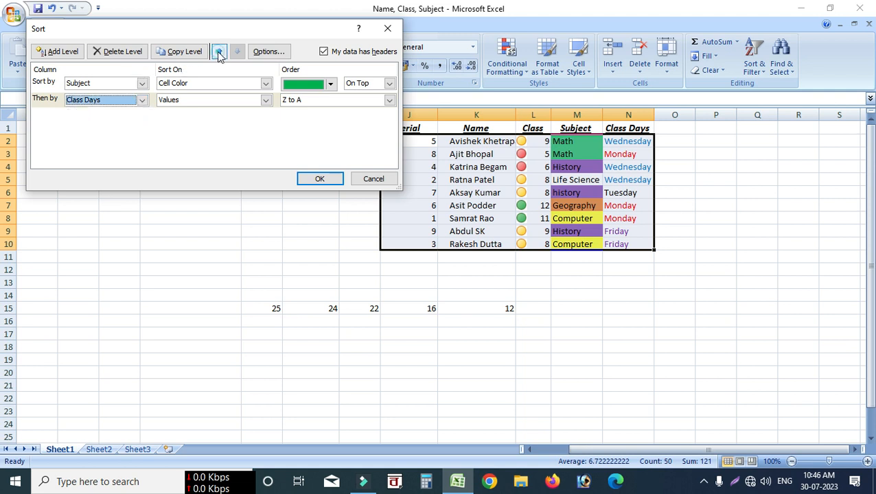
click(219, 52)
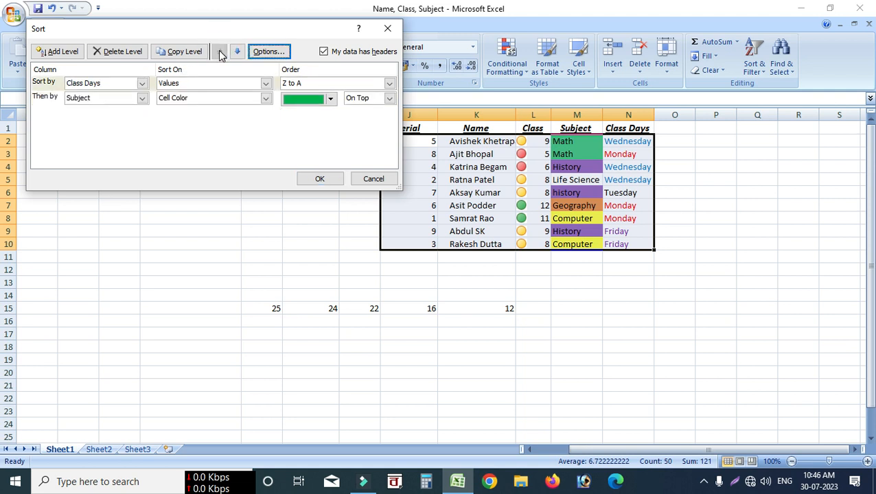
click(237, 52)
click(122, 52)
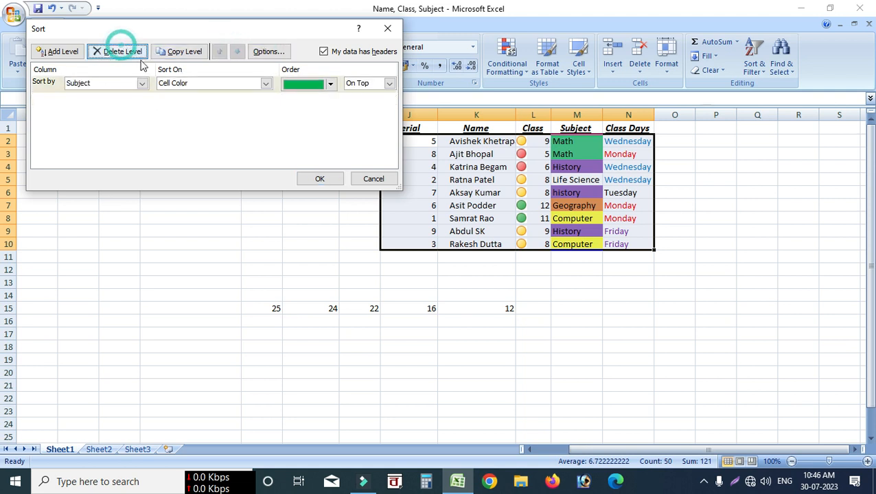
Turn on case-sensitive sorting in the sort options
click(269, 52)
click(195, 74)
click(188, 139)
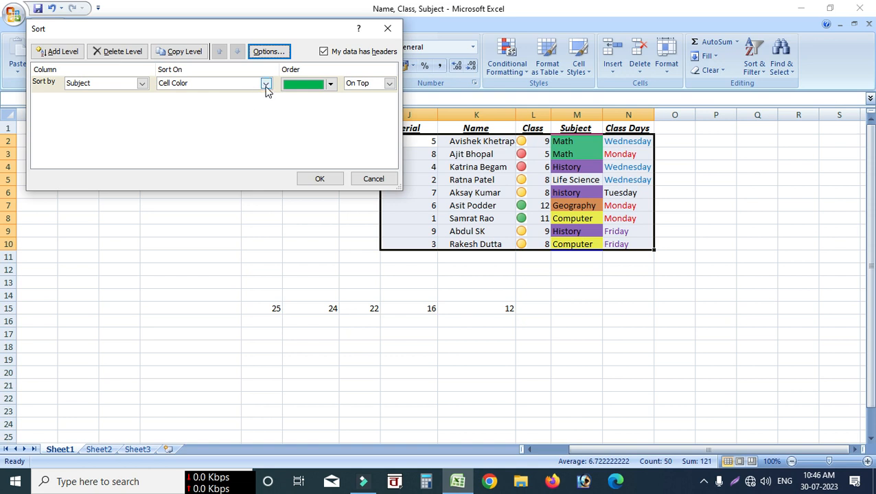
Review the Subject level's sort basis, color and position choices, keep green cell color on top, and apply the sort
click(331, 83)
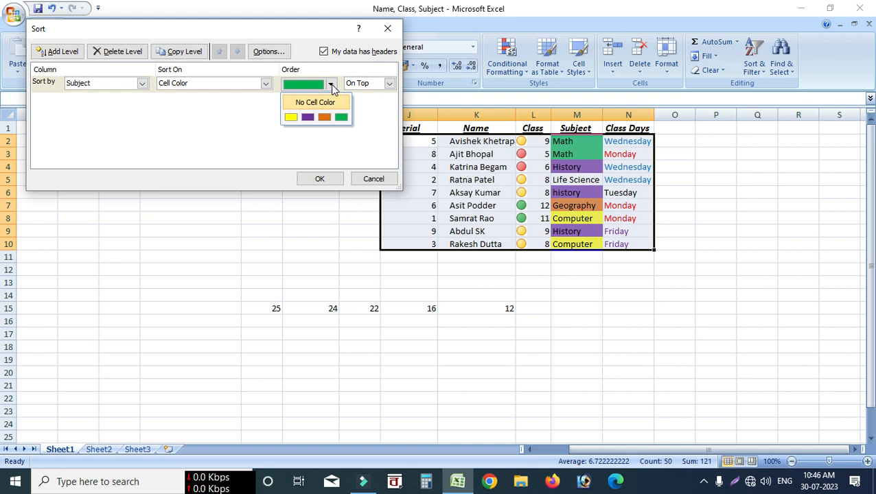
click(331, 84)
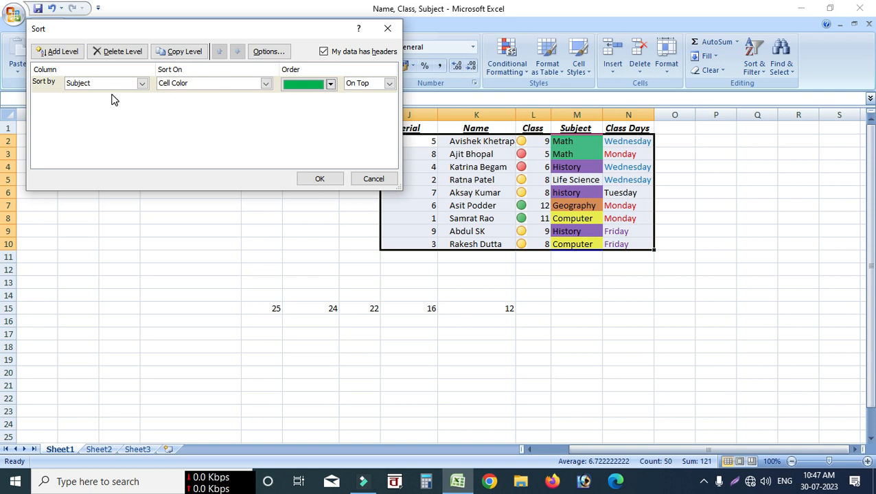
click(267, 85)
click(235, 88)
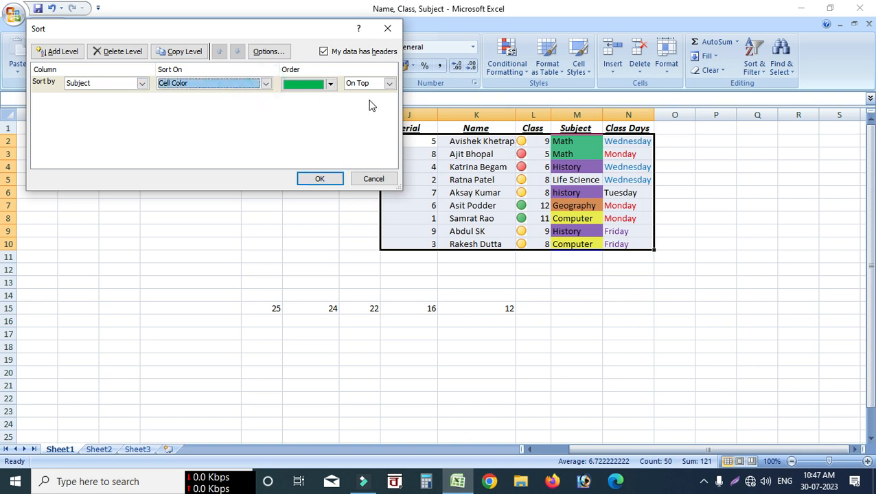
click(330, 85)
click(330, 85)
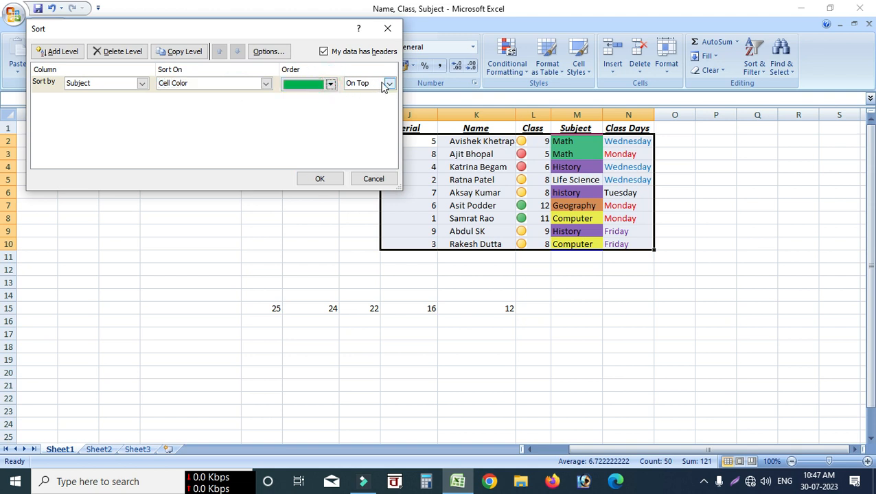
click(389, 83)
click(390, 87)
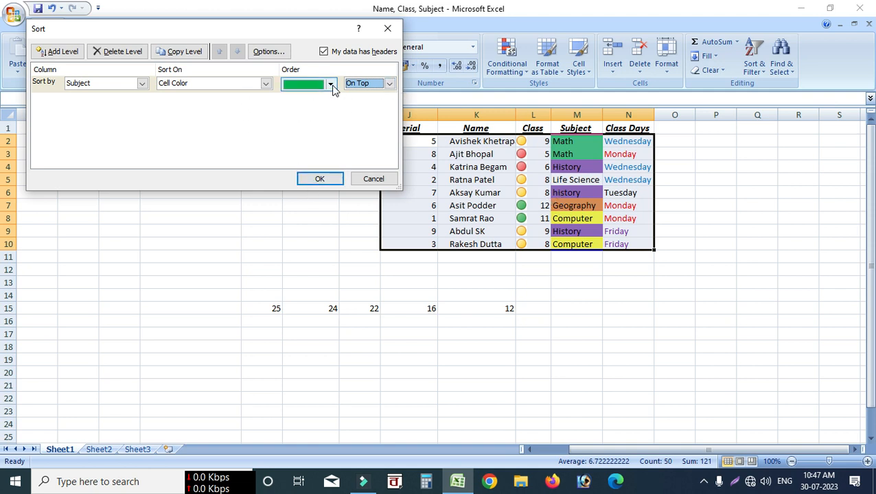
click(320, 180)
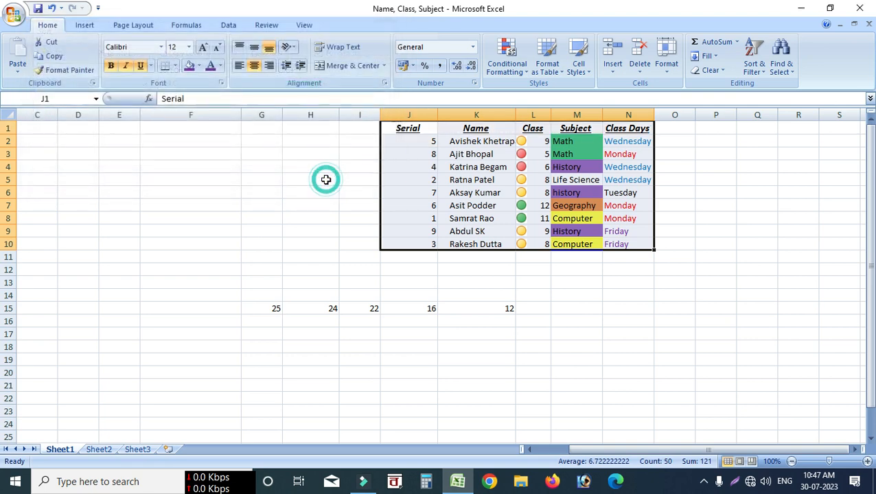
click(583, 291)
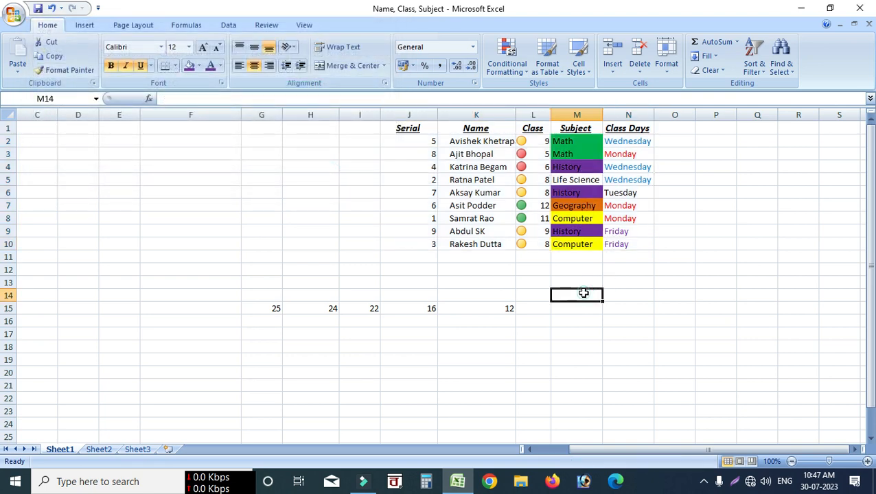
Select J1:N11, reopen the custom sort, and set the Subject level to sort on values from A to Z
drag(392, 127, 615, 250)
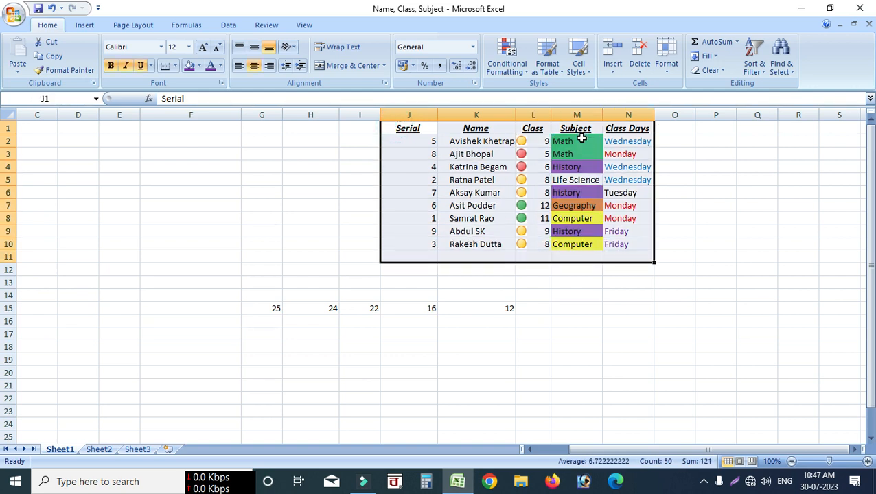
click(753, 57)
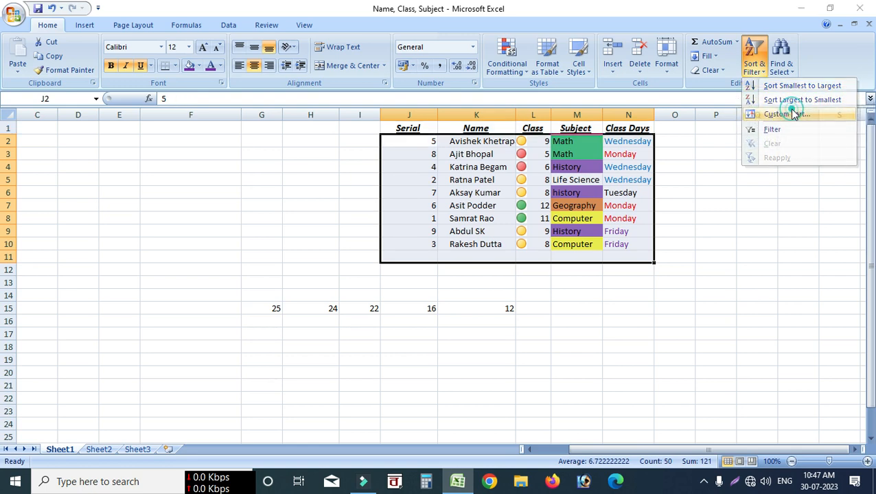
click(787, 114)
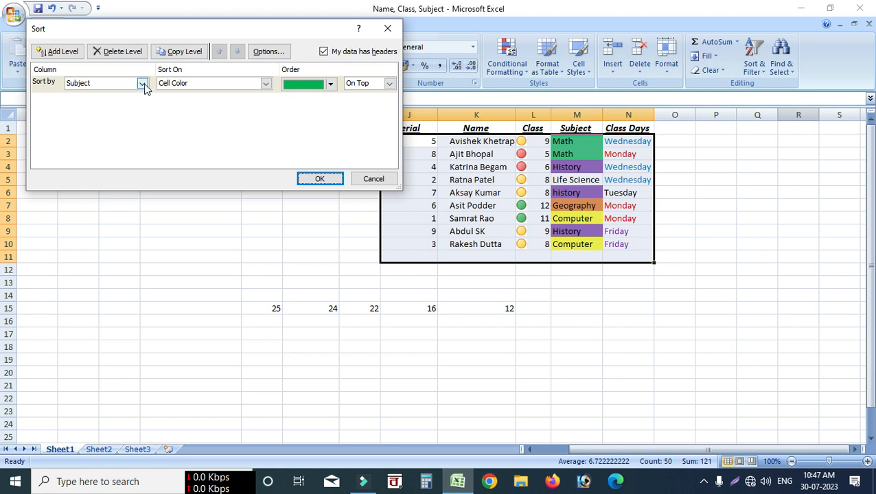
click(265, 83)
click(216, 96)
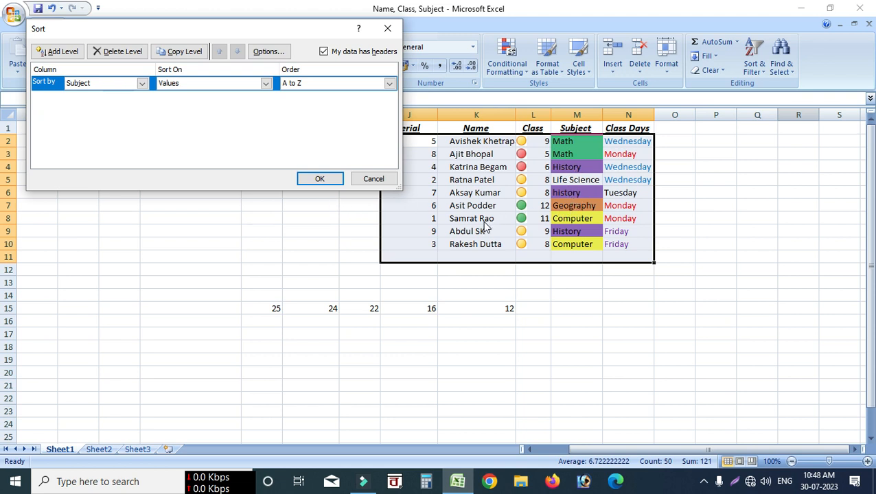
Apply the A to Z Subject sort with case sensitivity enabled, then undo that sort
click(269, 52)
click(167, 73)
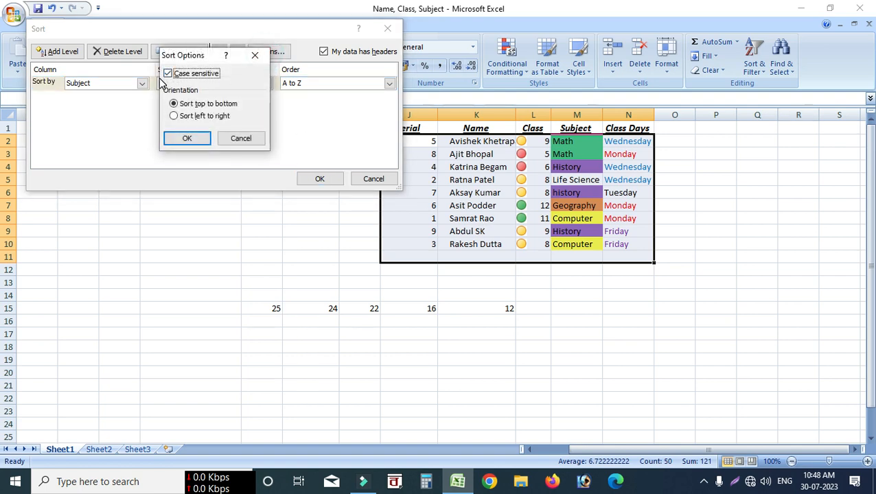
click(188, 139)
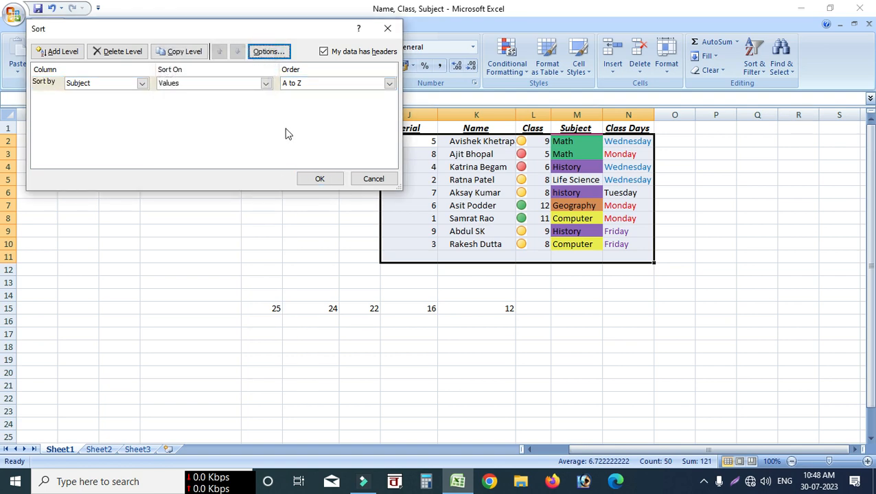
click(320, 179)
click(322, 180)
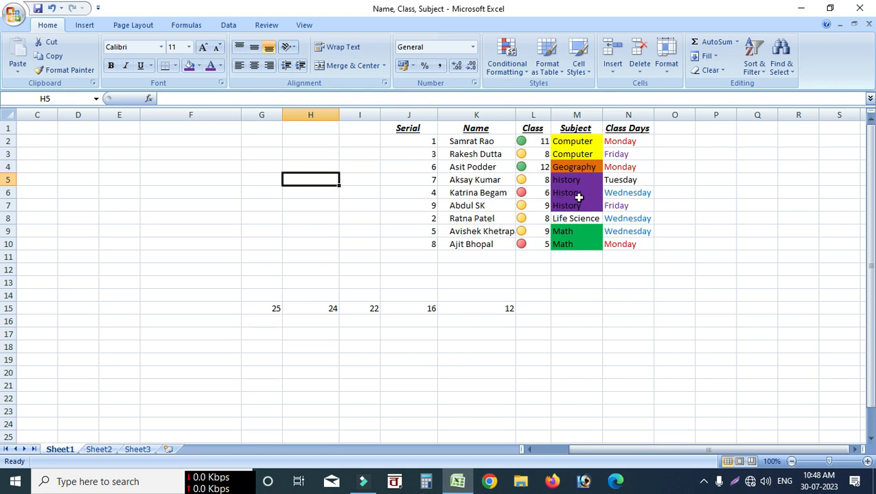
key(ctrl+z)
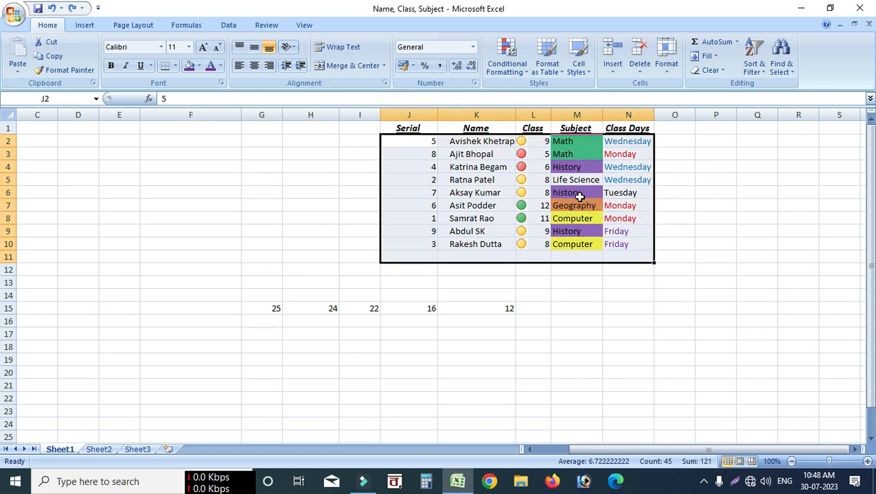
Reopen the custom sort for the selected table and turn off case-sensitive sorting in the sort options
click(752, 69)
click(779, 114)
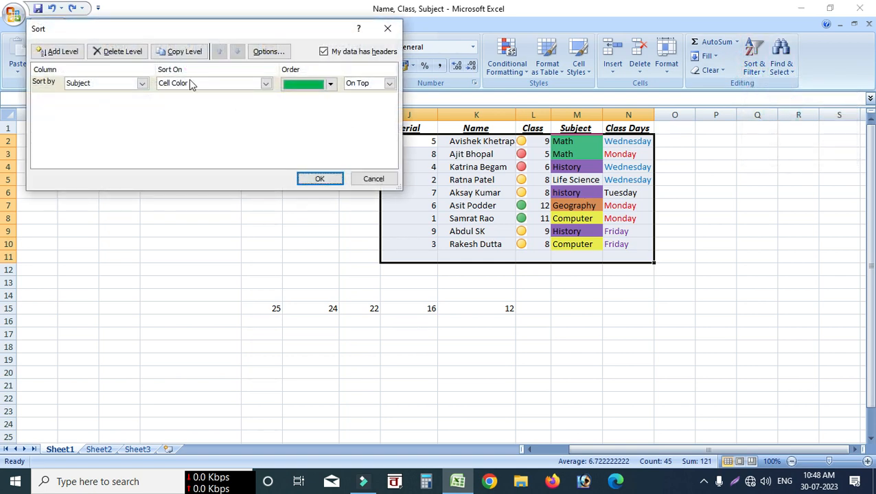
click(267, 52)
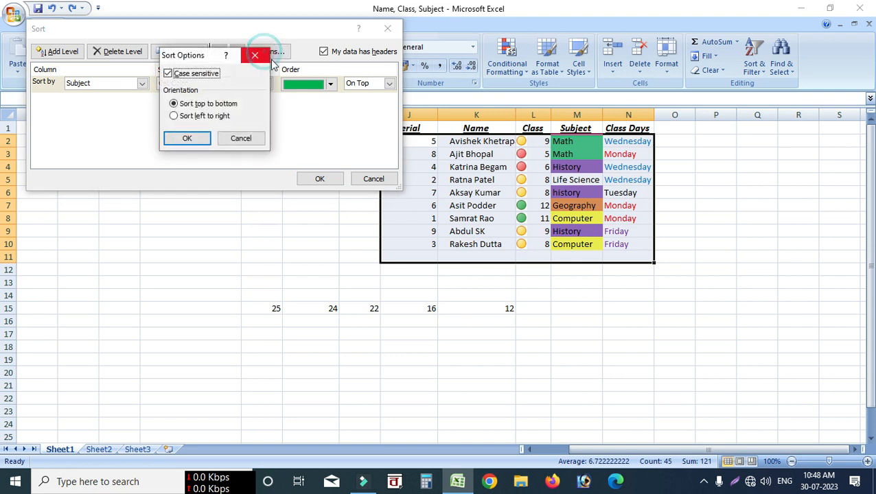
click(171, 76)
click(169, 74)
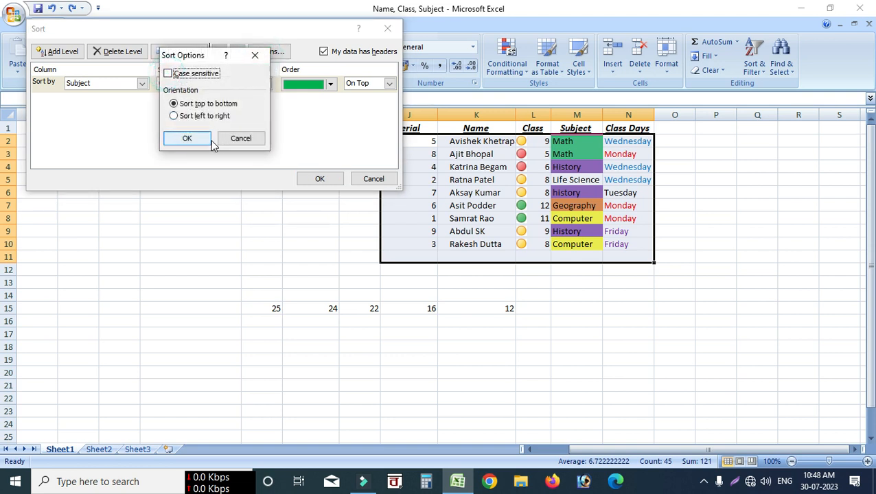
click(187, 140)
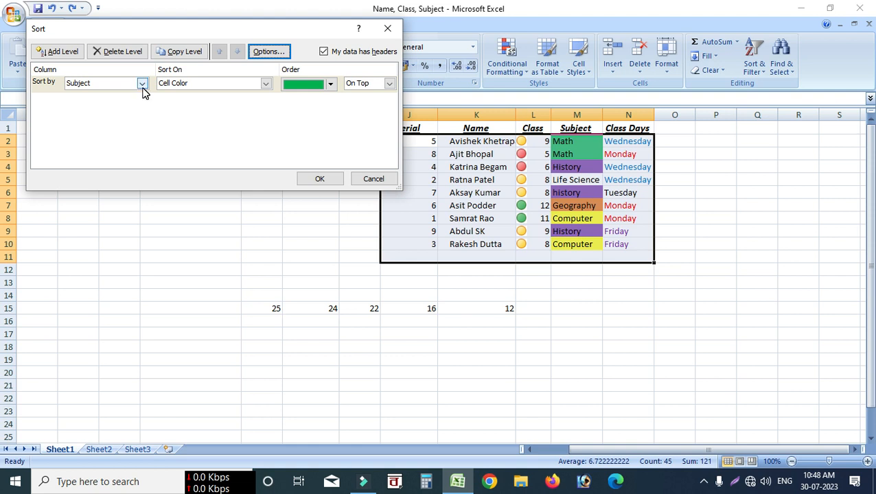
Set the Subject level to sort on values from A to Z and apply the sort
click(264, 83)
click(182, 92)
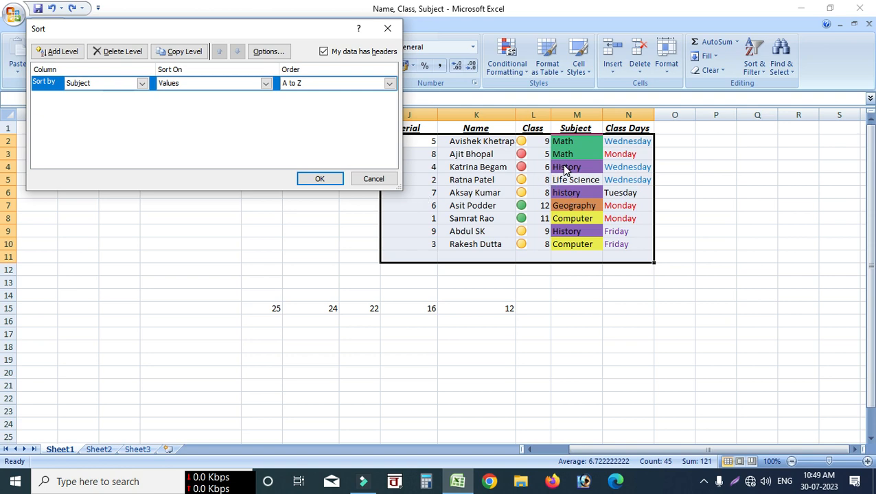
click(320, 179)
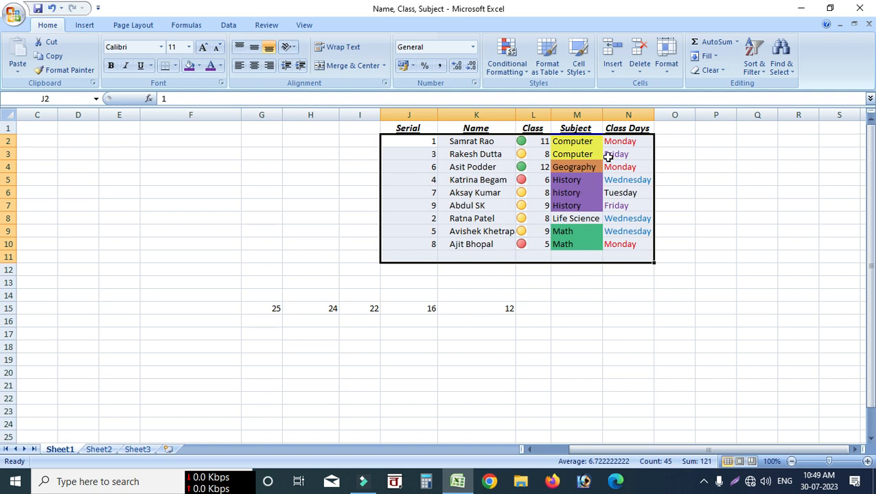
Reopen the custom sort, turn on case sensitivity, and sort the Subject values from Z to A
click(747, 69)
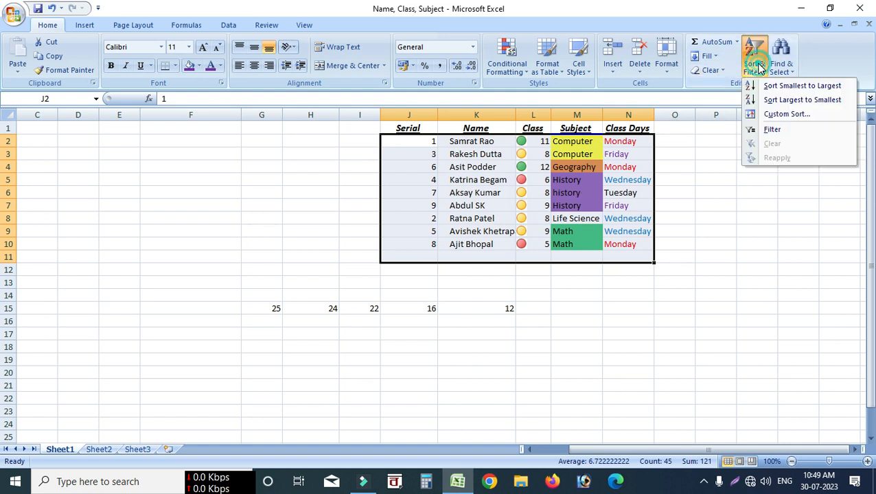
click(773, 116)
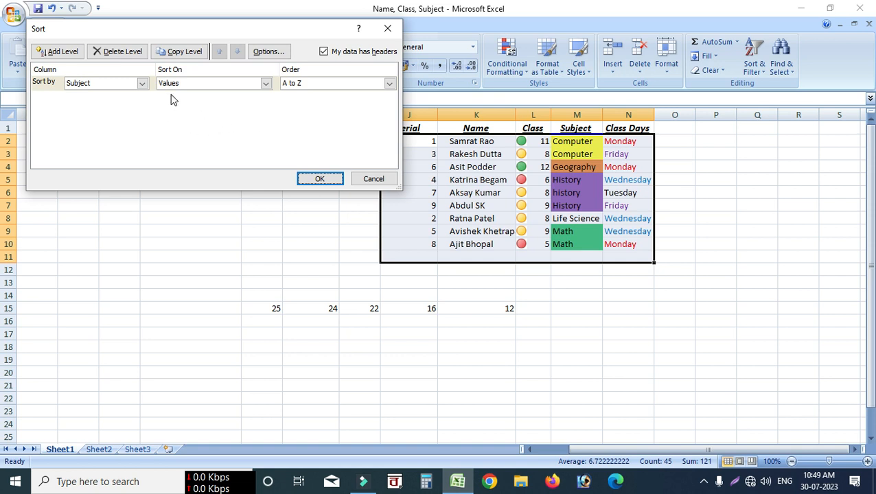
click(267, 51)
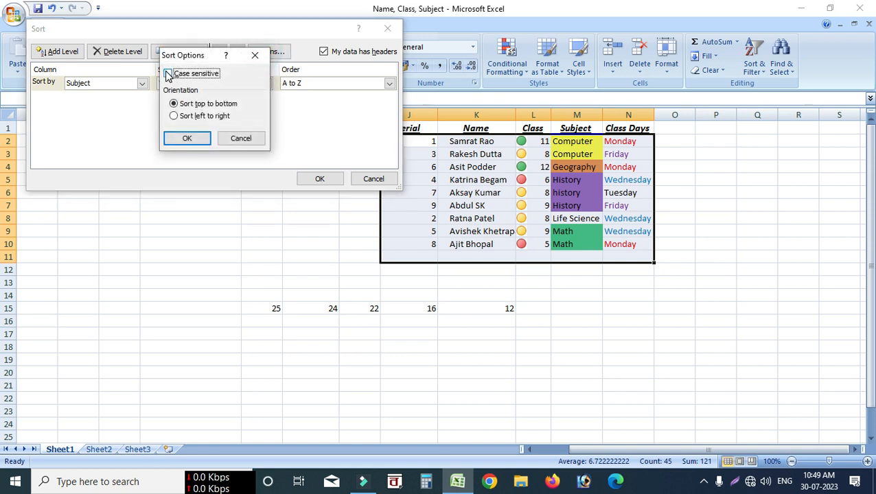
click(186, 138)
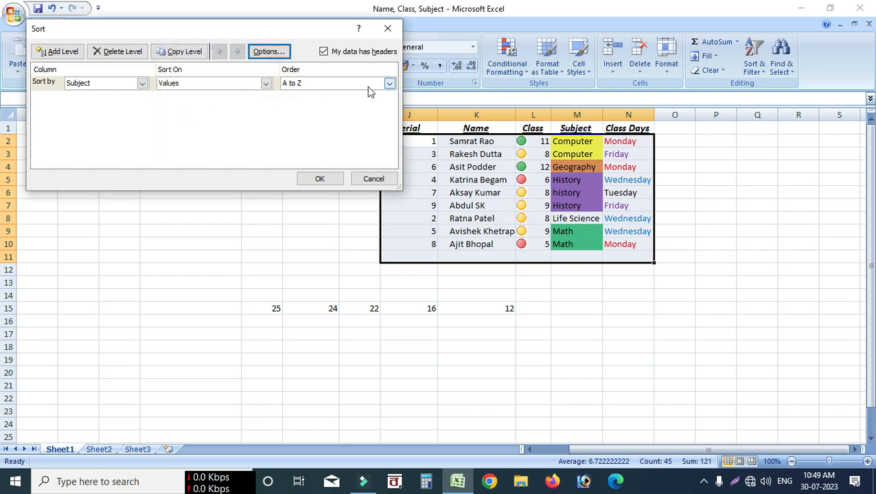
click(389, 83)
click(331, 104)
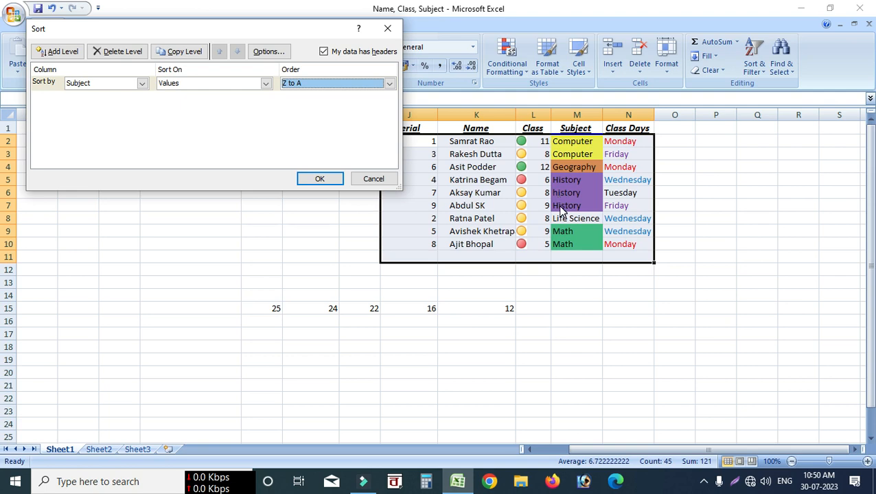
click(327, 181)
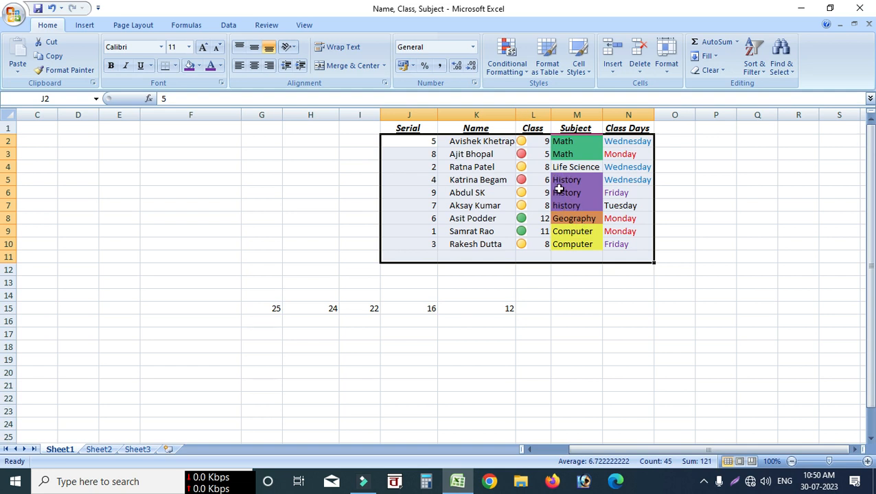
Select J1:N11 and sort the table by Serial from smallest to largest
click(575, 273)
drag(407, 130, 619, 246)
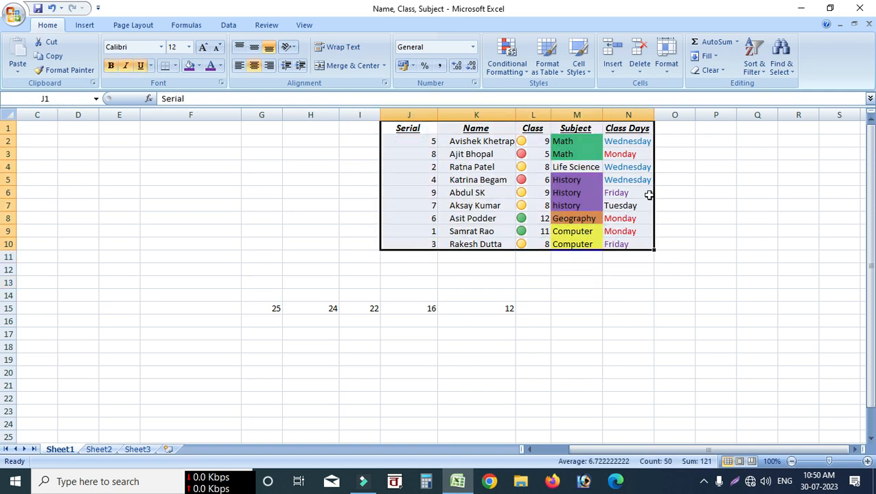
click(752, 65)
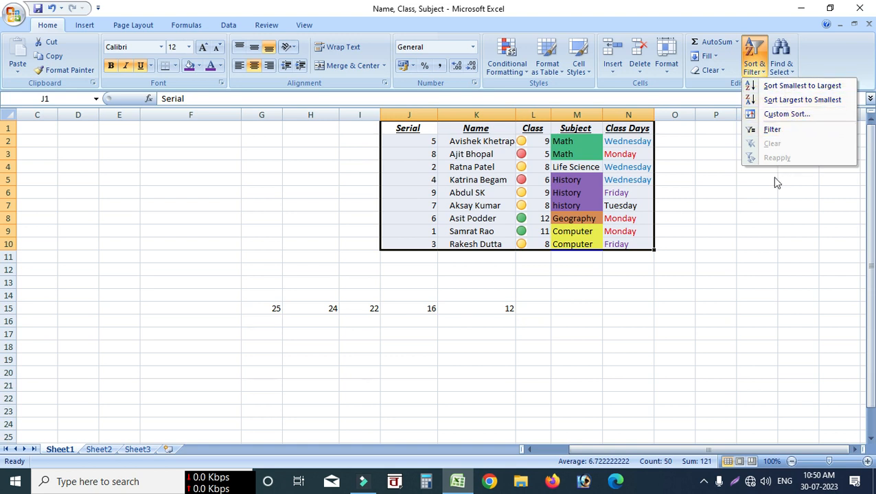
click(745, 262)
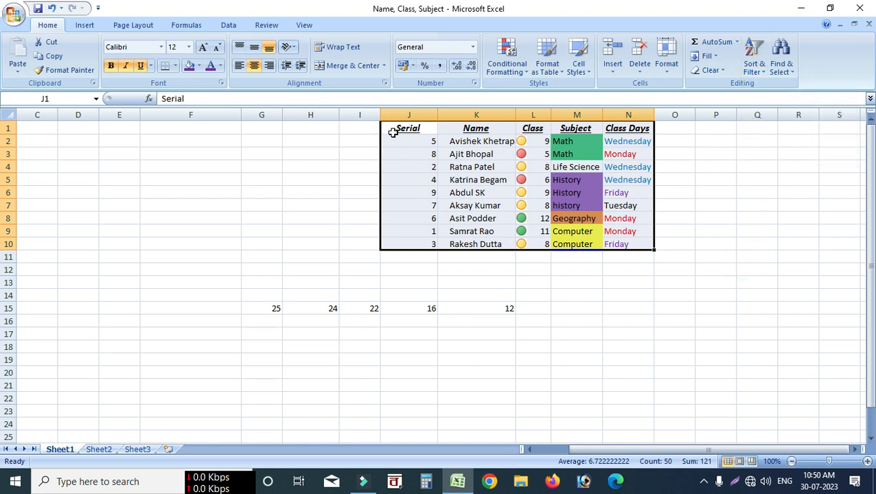
click(332, 195)
drag(397, 131, 619, 255)
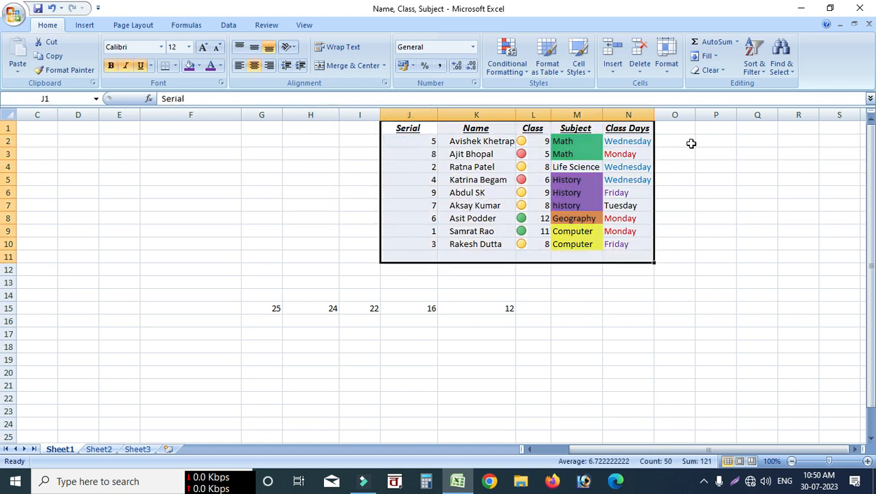
click(753, 66)
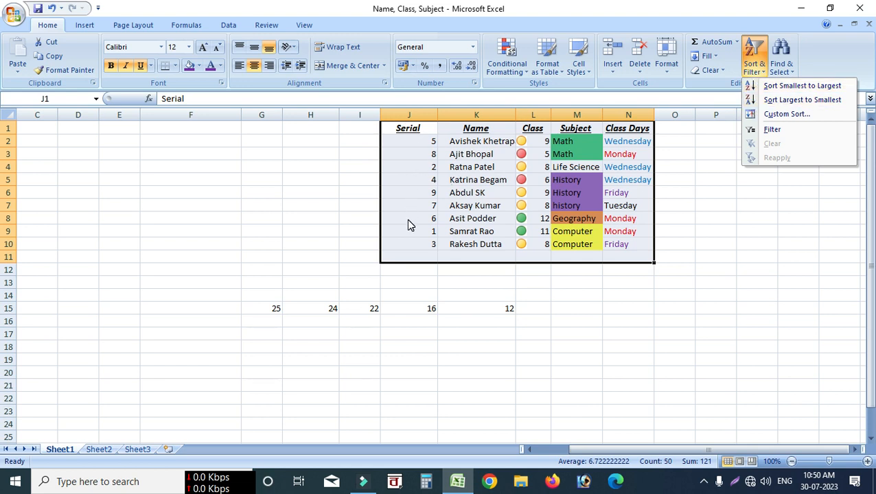
click(553, 309)
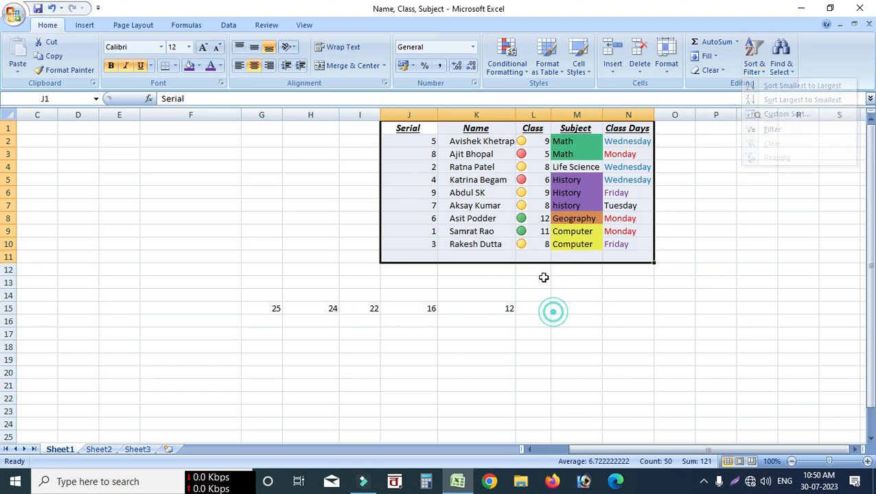
click(754, 69)
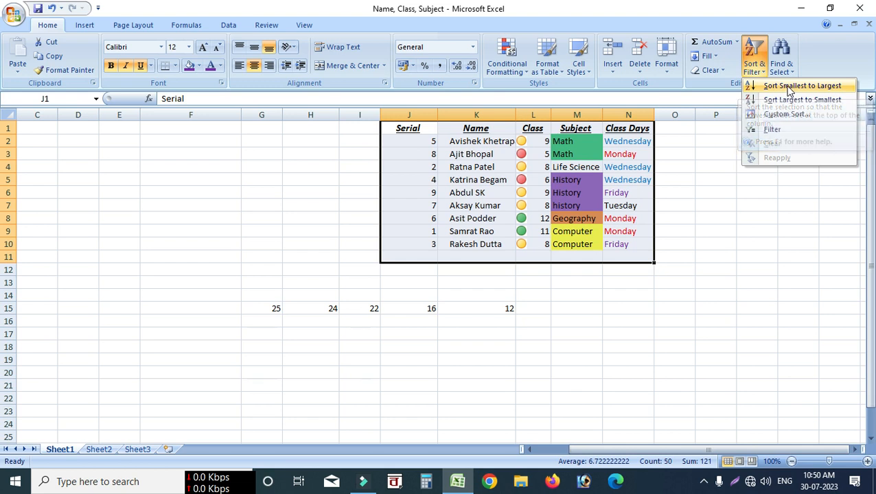
click(796, 87)
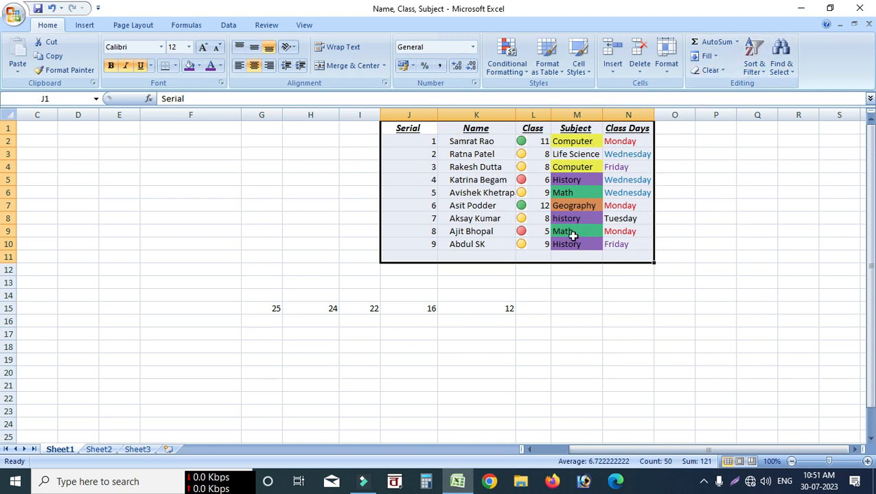
Open the sorting choices again for the selected table J1:N11
click(753, 55)
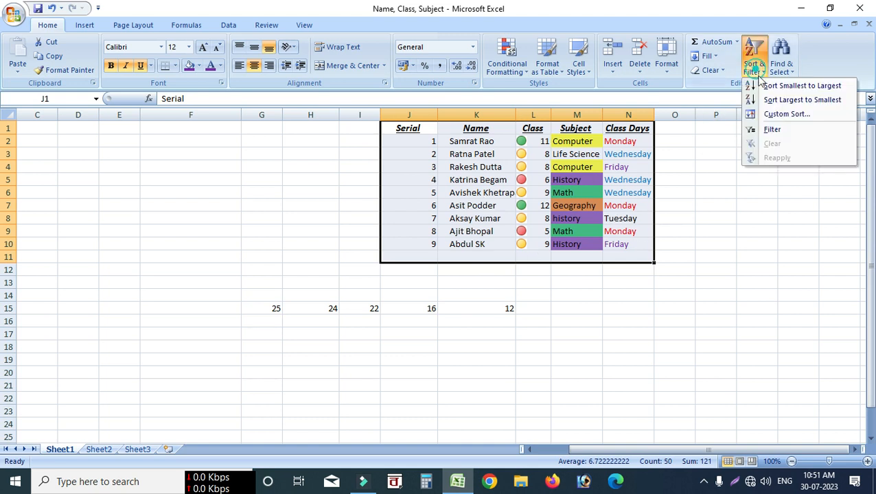